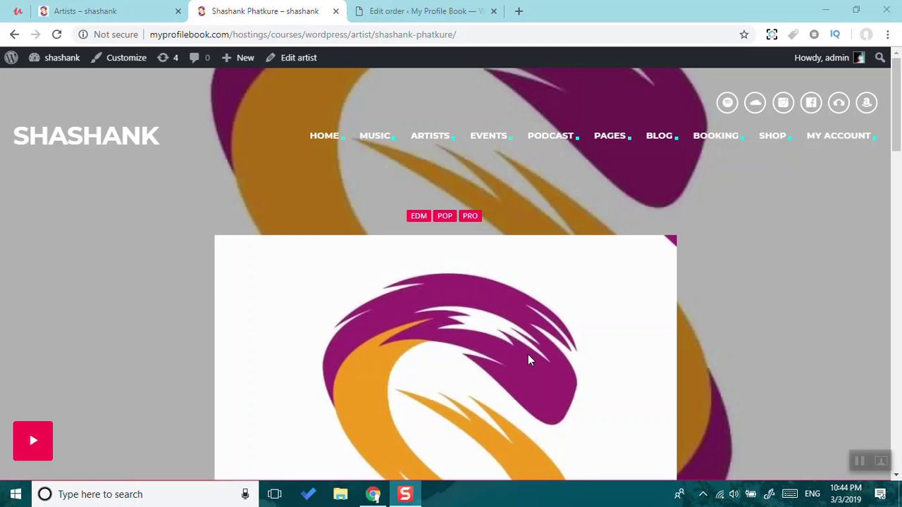
# Create a new event and title it "Sunburn 2021".
pyautogui.moveTo(224, 61)
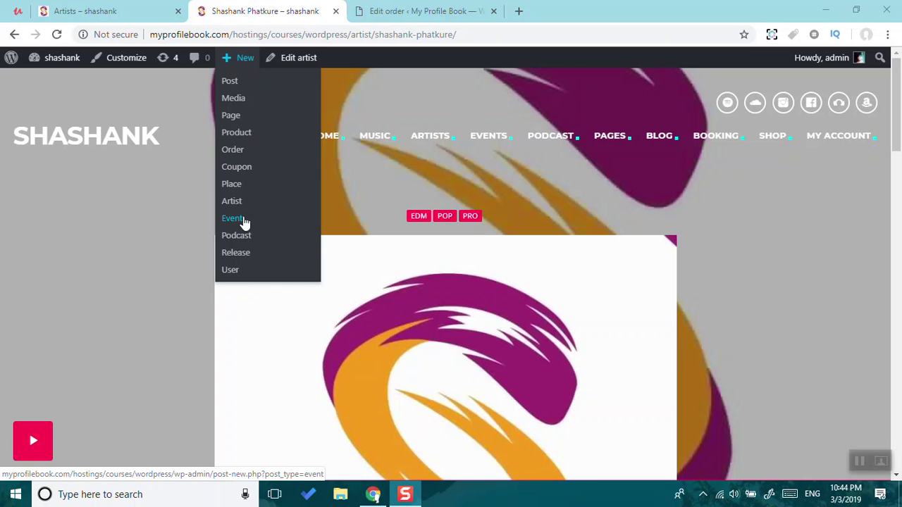
pyautogui.click(243, 221)
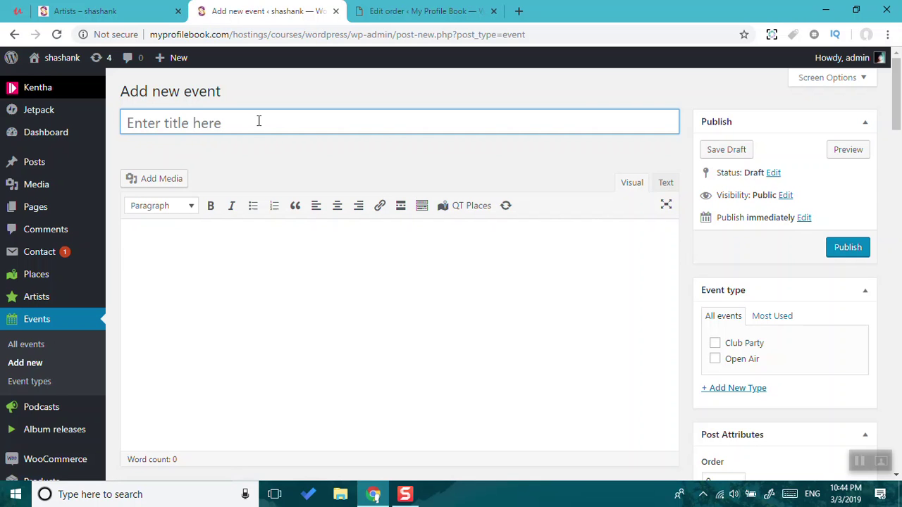
pyautogui.write('Aws')
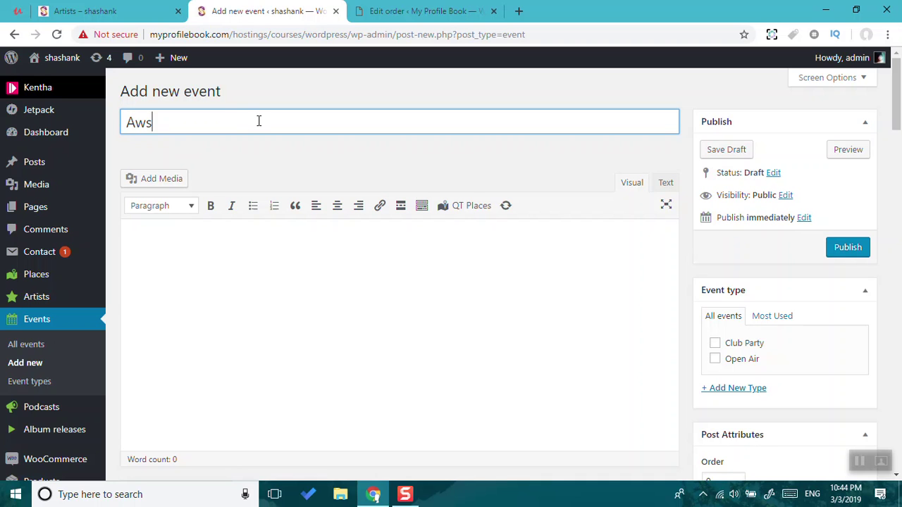
pyautogui.write('oke')
pyautogui.press('BackSpace')
pyautogui.press('BackSpace')
pyautogui.write('e')
pyautogui.press('BackSpace')
pyautogui.press('BackSpace')
pyautogui.press('BackSpace')
pyautogui.press('BackSpace')
pyautogui.press('BackSpace')
pyautogui.write('Sunburn 20120')
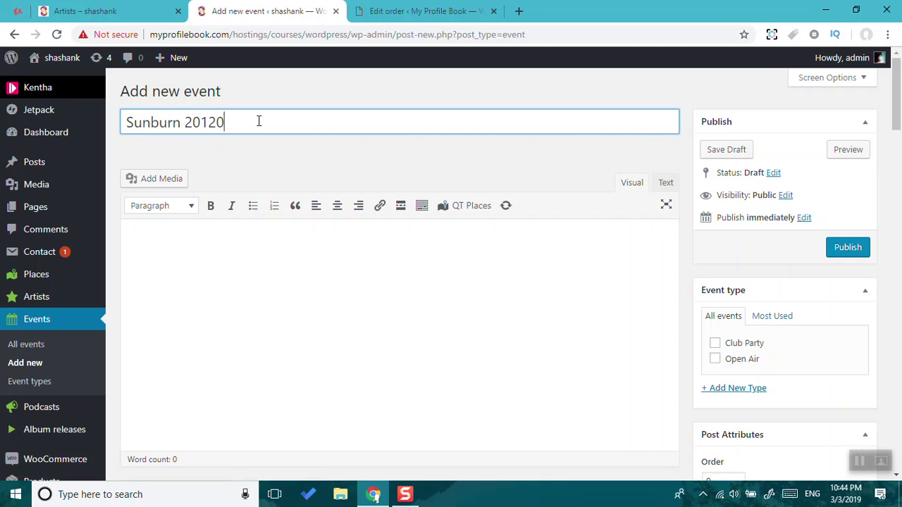
pyautogui.press('BackSpace')
pyautogui.press('BackSpace')
pyautogui.press('BackSpace')
pyautogui.write('21')
# Write "this event is happening in India, Maharashtra" as the event description.
pyautogui.click(262, 299)
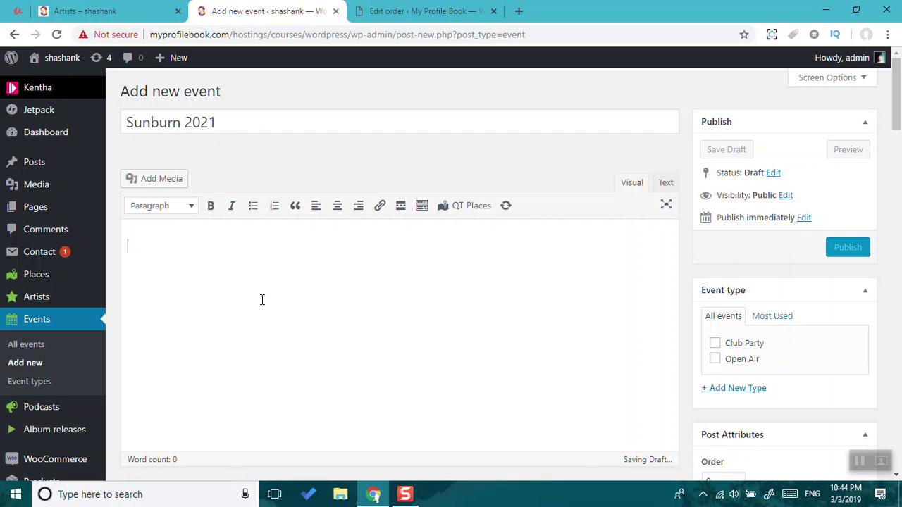
pyautogui.write('ht')
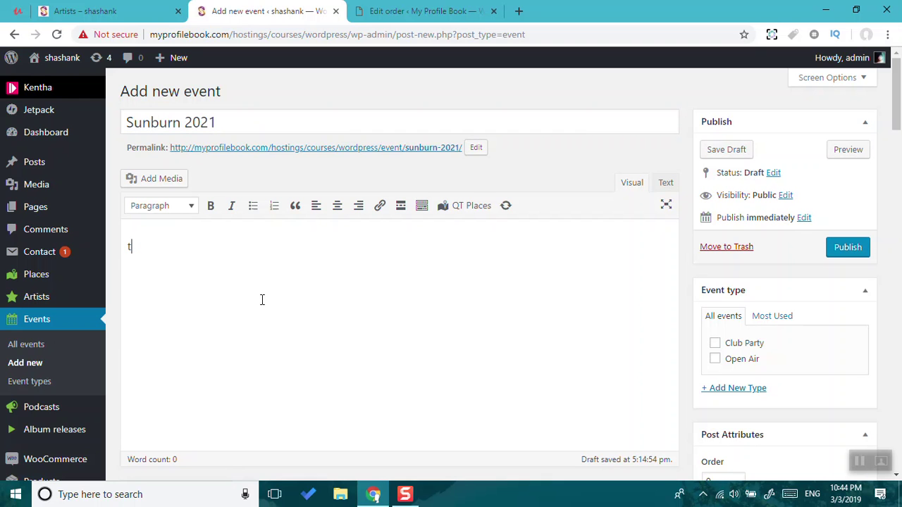
pyautogui.write('is event is happening')
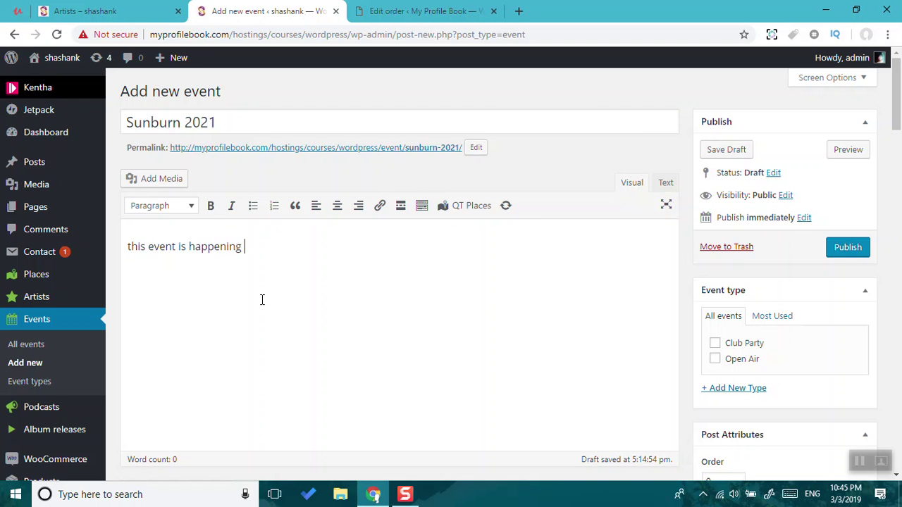
pyautogui.write(' in ISN')
pyautogui.press('BackSpace')
pyautogui.press('BackSpace')
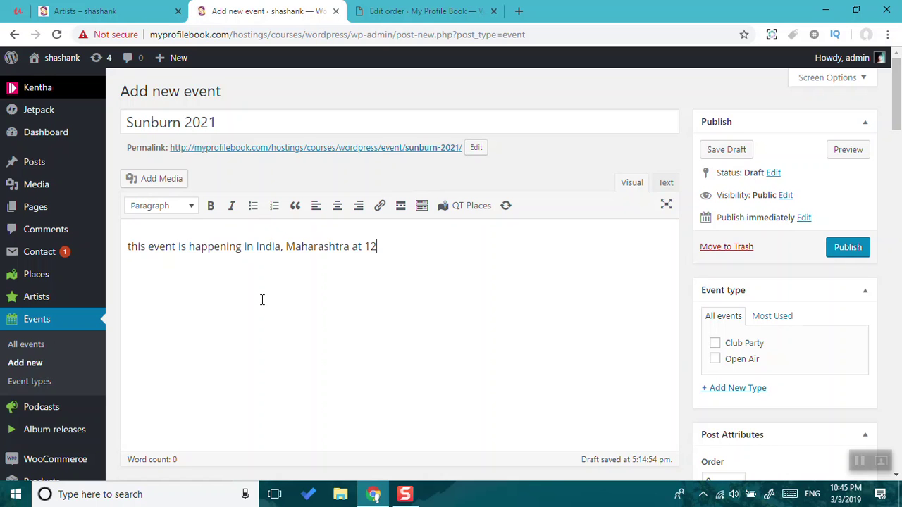
pyautogui.press('BackSpace')
pyautogui.press('BackSpace')
pyautogui.press('BackSpace')
pyautogui.press('BackSpace')
pyautogui.write('hah bha')
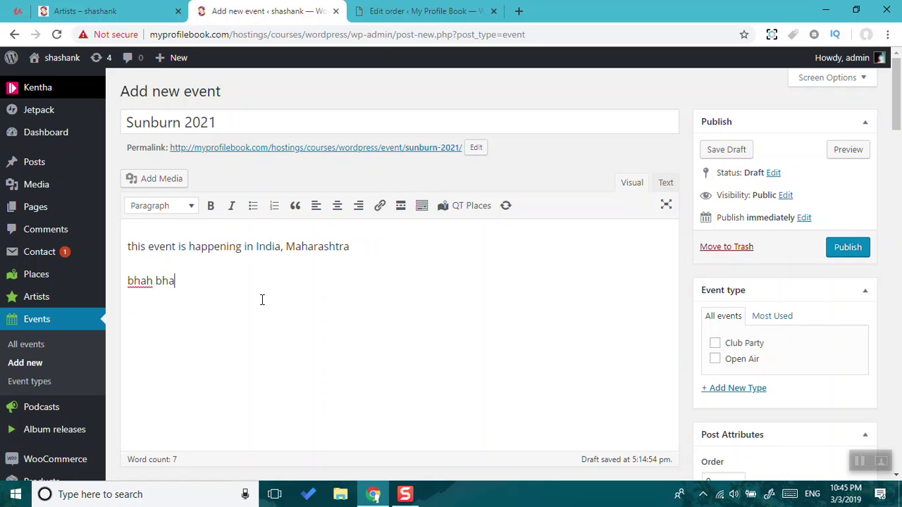
pyautogui.press('BackSpace')
pyautogui.press('BackSpace')
pyautogui.press('BackSpace')
# Make the whole event description bold.
pyautogui.hotkey('ctrl', 'a')
pyautogui.click(210, 205)
pyautogui.click(381, 272)
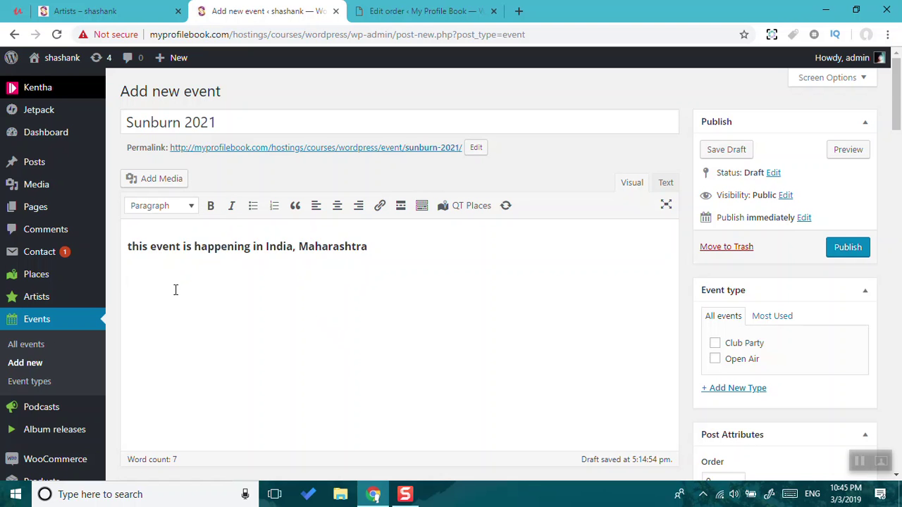
# Set the purple and orange S logo, maxresdefault-1.jpg, from the media library as the event's featured image.
pyautogui.scroll(-5, 484, 285)
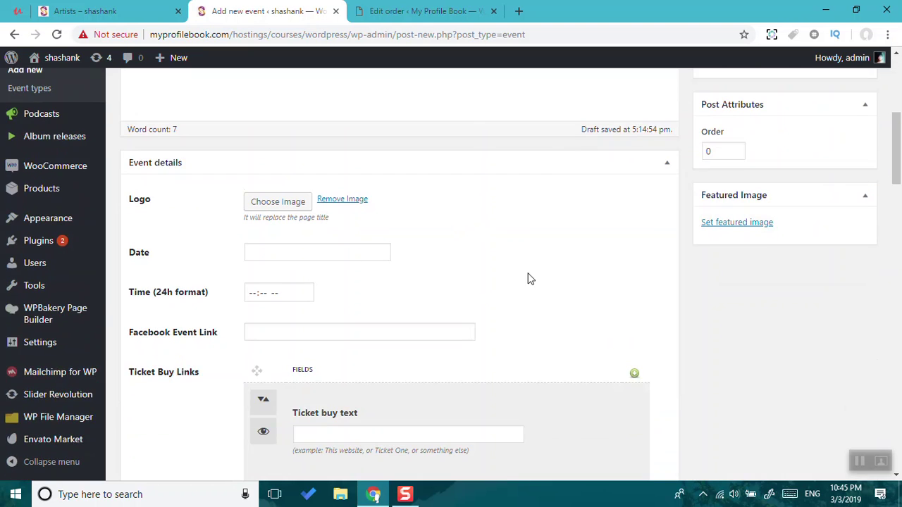
pyautogui.click(737, 227)
pyautogui.click(150, 113)
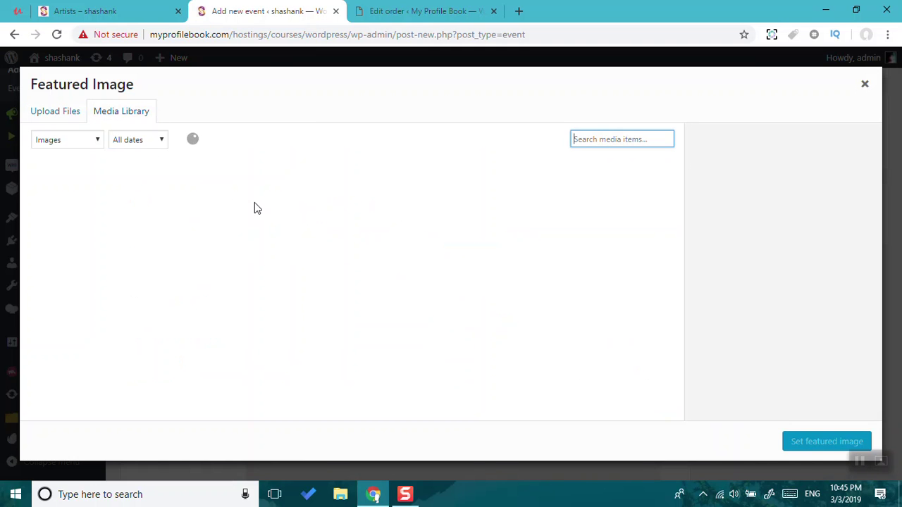
pyautogui.click(70, 118)
pyautogui.click(100, 115)
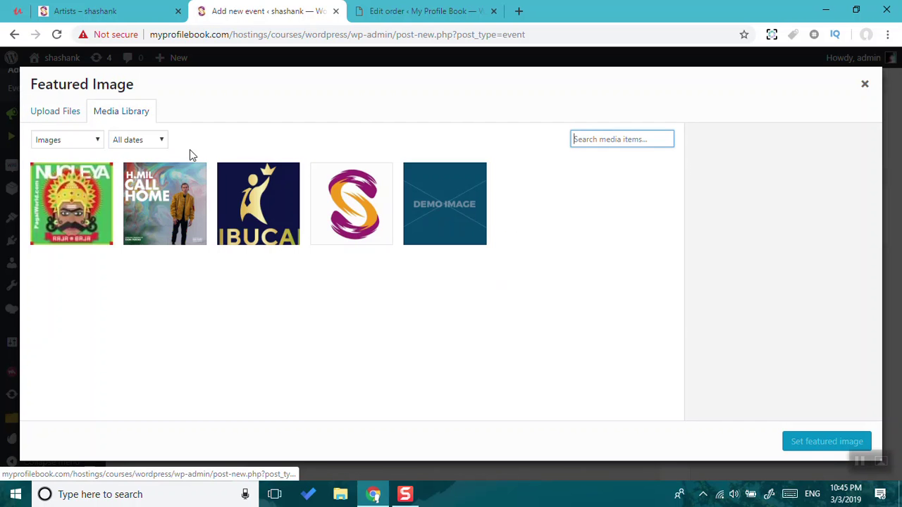
pyautogui.click(61, 112)
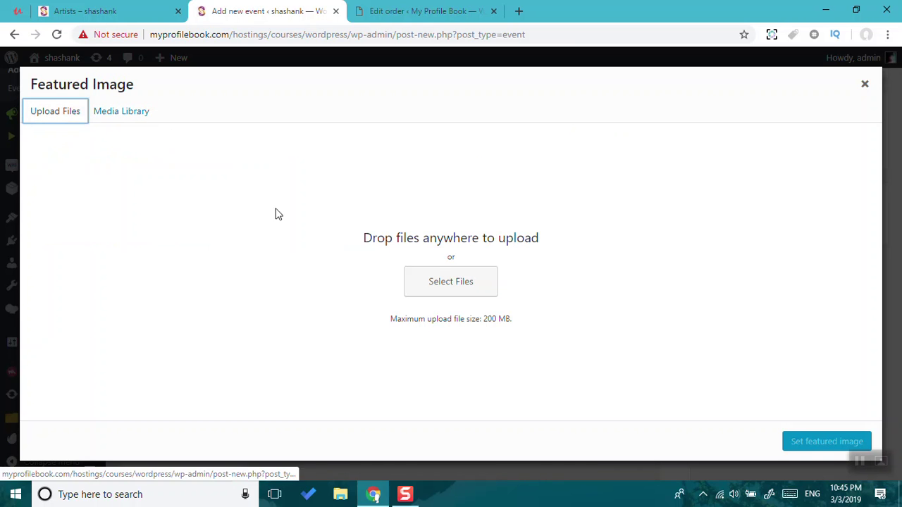
pyautogui.click(123, 112)
pyautogui.click(351, 205)
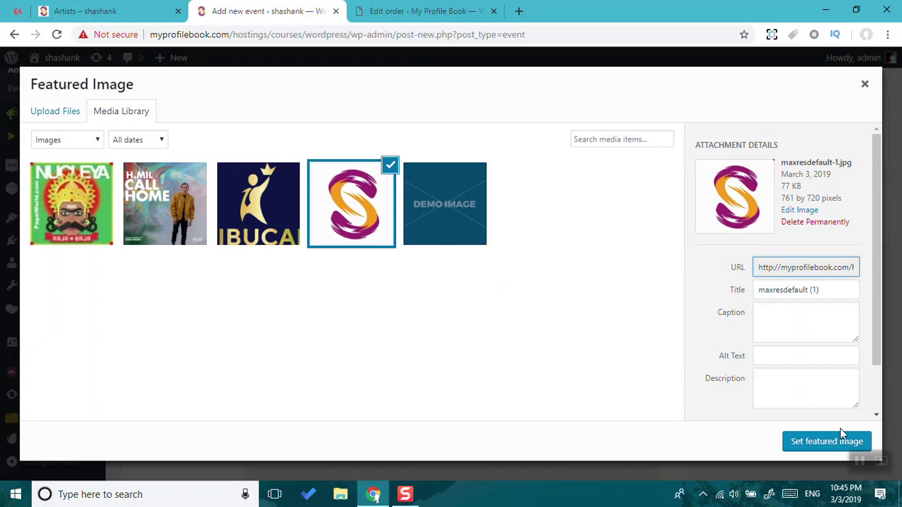
pyautogui.click(824, 443)
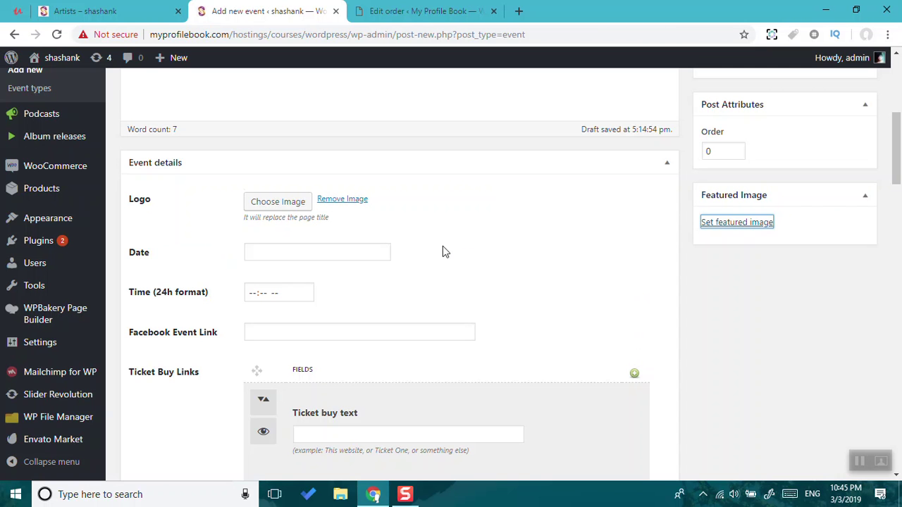
# Use the existing Take-Me-There-Nucleya-Raja-Baja-mp3-image.jpg from the media library as the event logo.
pyautogui.click(282, 202)
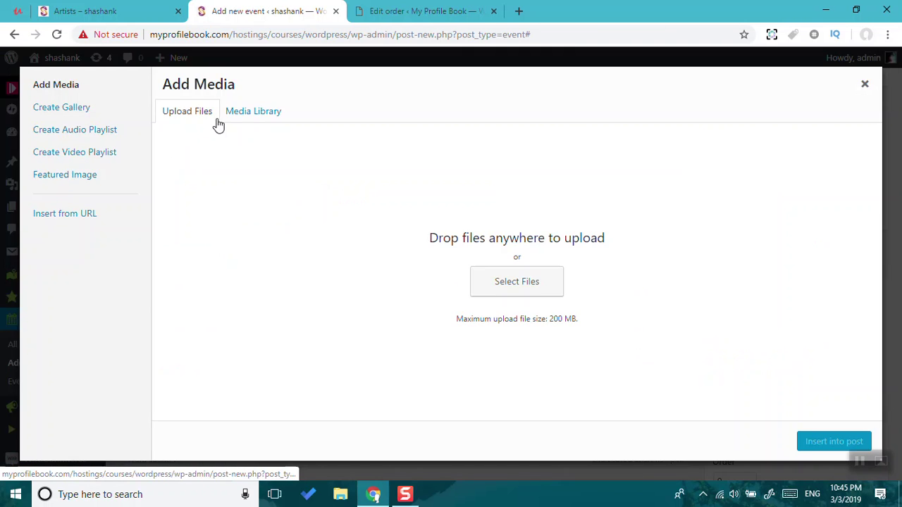
pyautogui.click(237, 118)
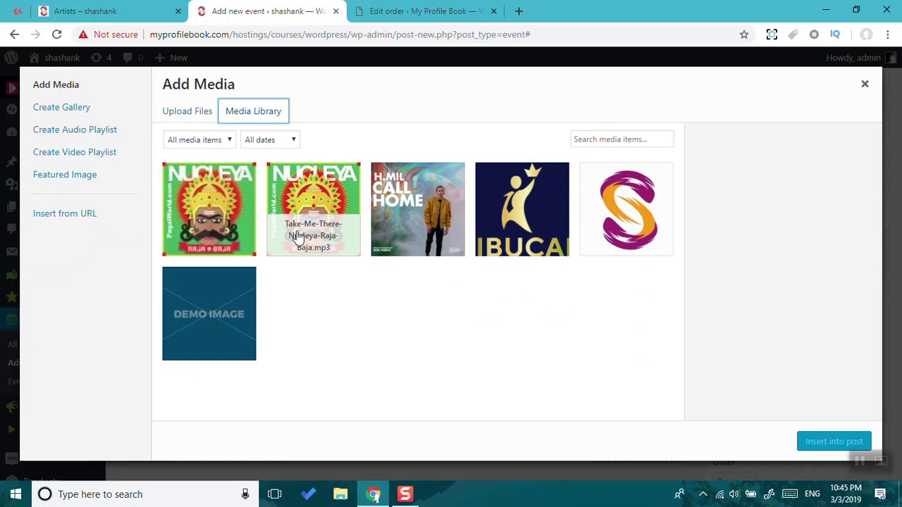
pyautogui.click(422, 215)
pyautogui.click(232, 222)
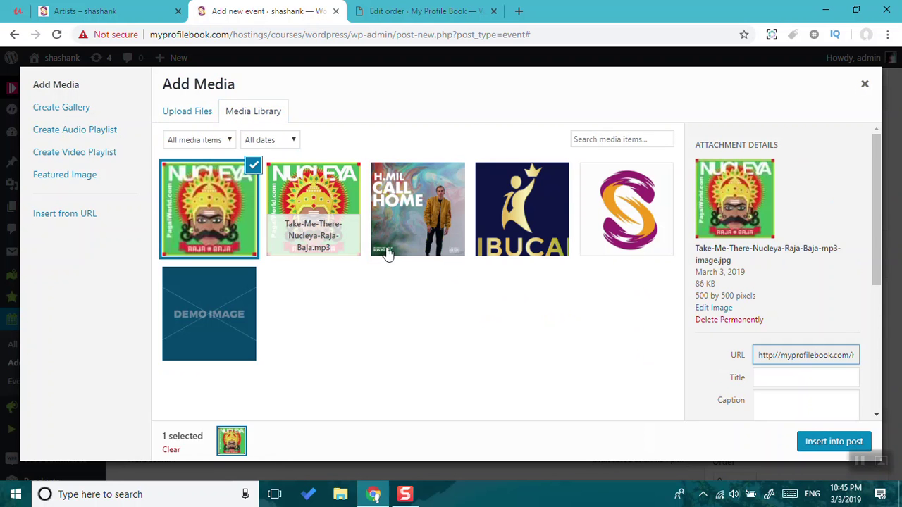
pyautogui.click(820, 441)
# Set the event date to 2019-03-09 and the time to 02:00 PM.
pyautogui.scroll(-3, 356, 317)
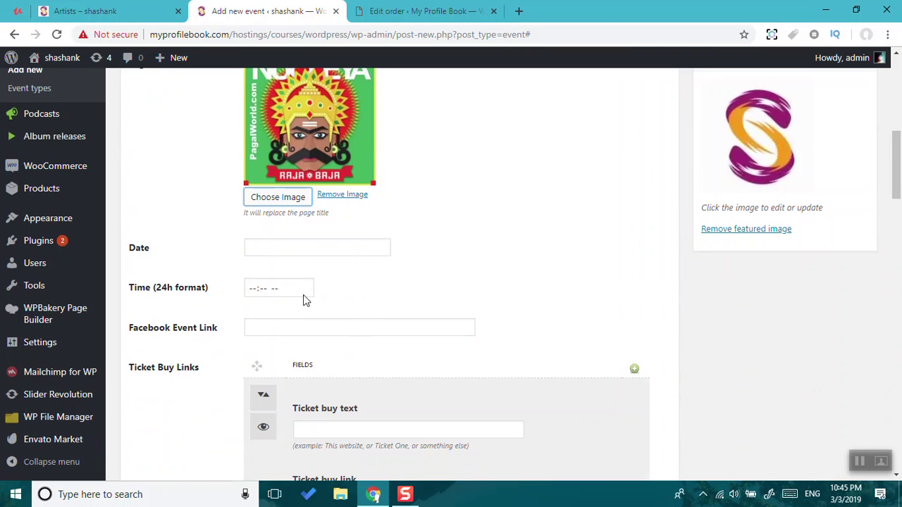
pyautogui.click(308, 253)
pyautogui.click(357, 329)
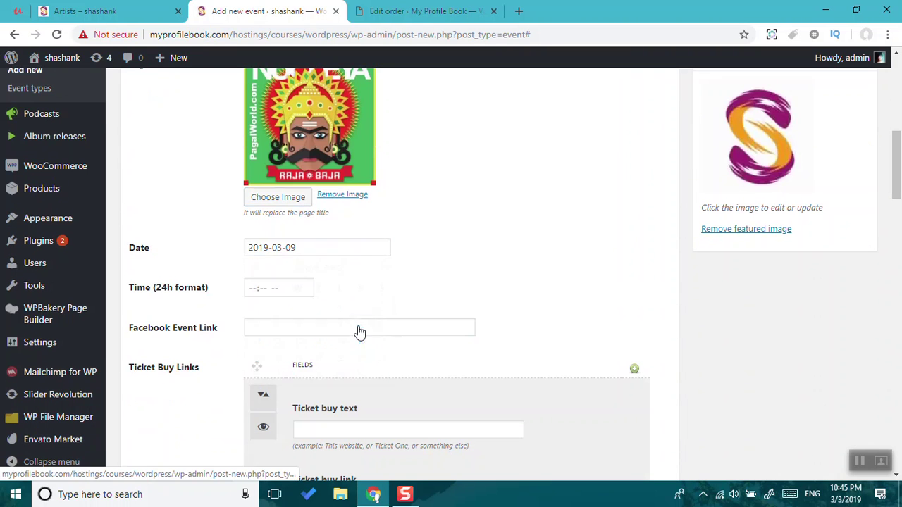
pyautogui.click(304, 288)
pyautogui.write('1:-- --')
pyautogui.click(305, 284)
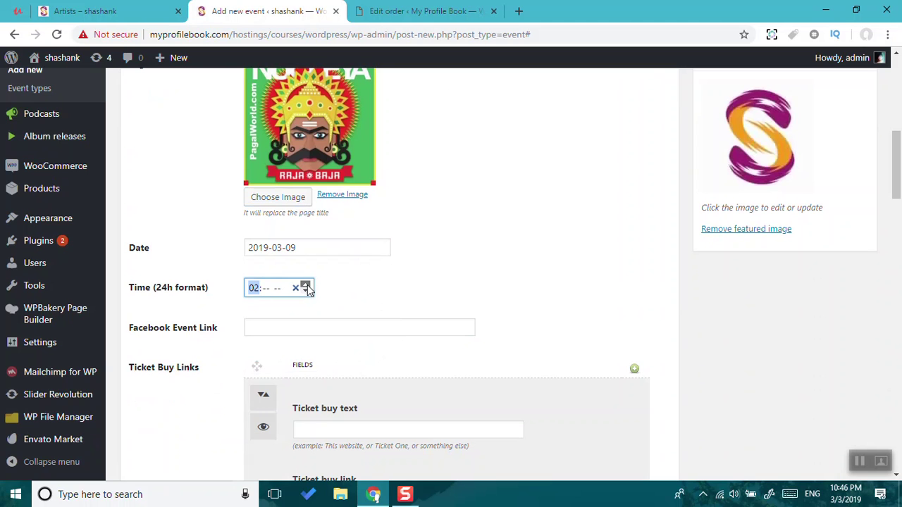
pyautogui.click(268, 290)
pyautogui.write('00')
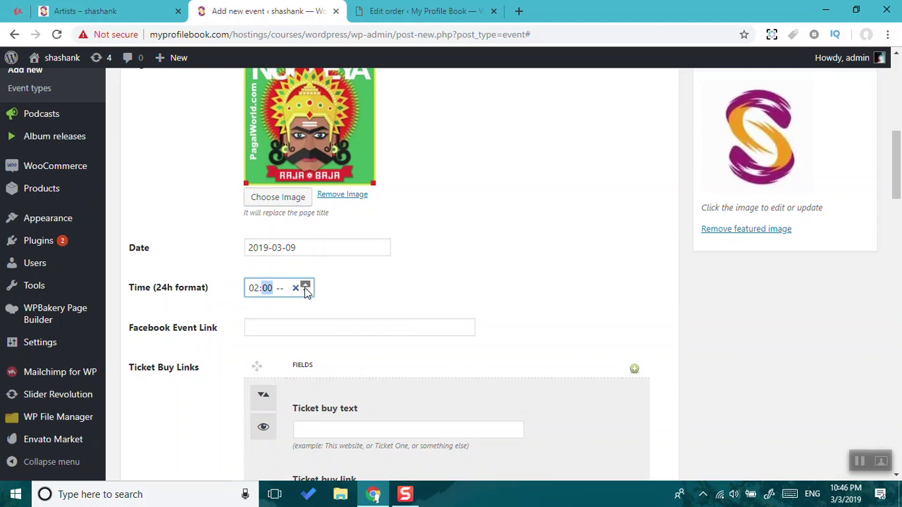
pyautogui.click(305, 284)
pyautogui.click(305, 285)
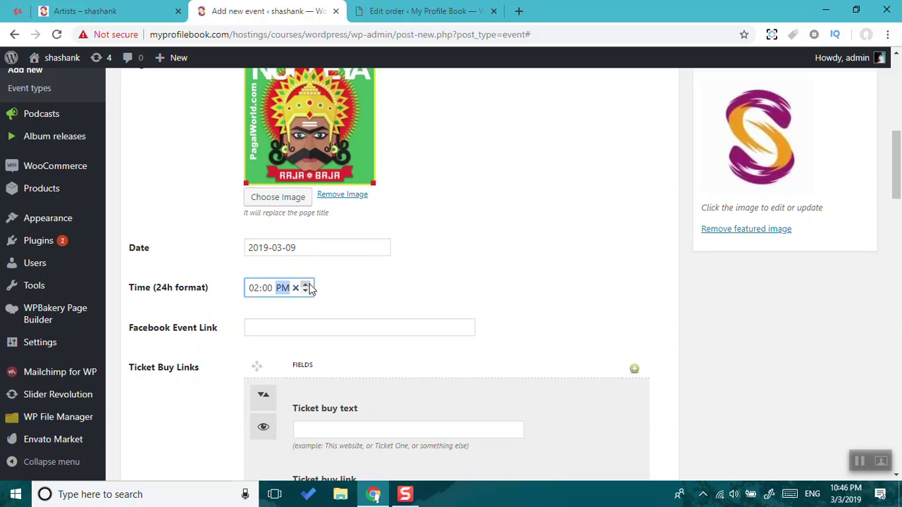
pyautogui.scroll(-1, 405, 303)
pyautogui.click(301, 265)
pyautogui.click(519, 10)
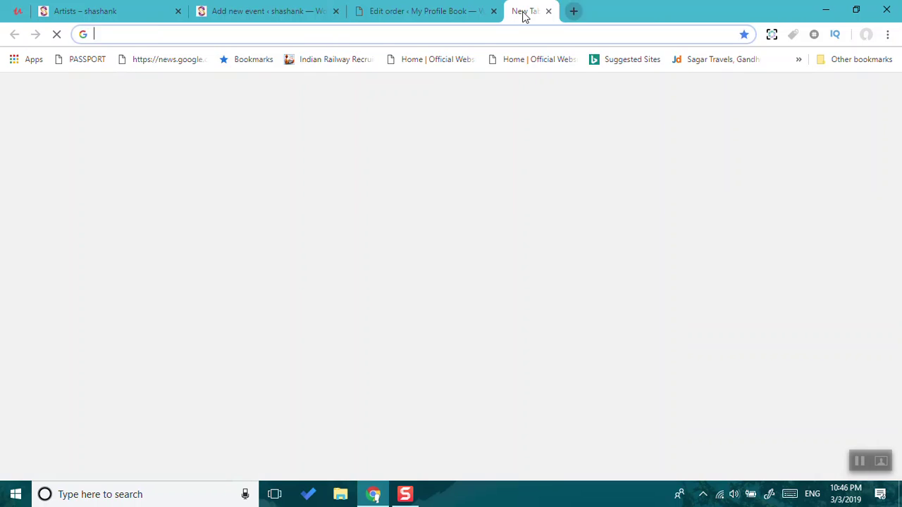
pyautogui.write('facebook.com')
pyautogui.press('Down')
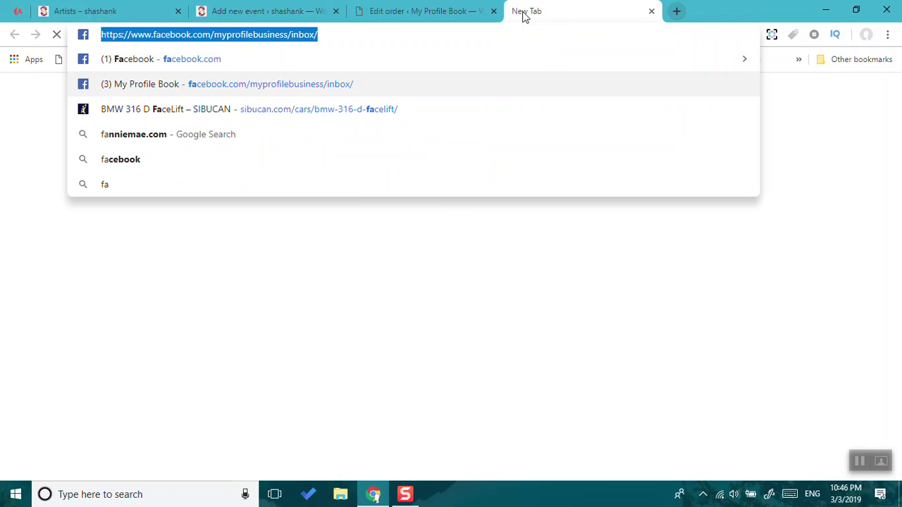
pyautogui.press('BackSpace')
pyautogui.press('BackSpace')
pyautogui.press('BackSpace')
pyautogui.press('BackSpace')
pyautogui.press('BackSpace')
pyautogui.press('BackSpace')
pyautogui.hotkey('ctrl', 'a')
pyautogui.hotkey('ctrl', 'c')
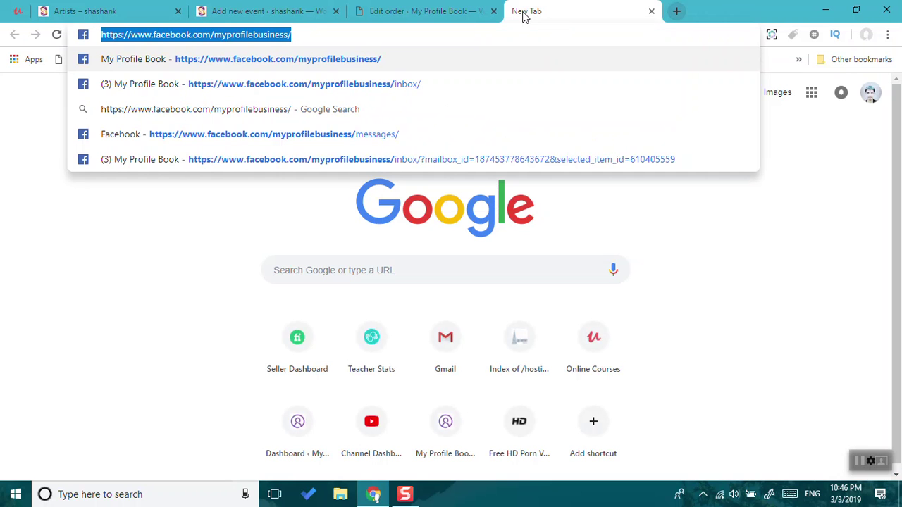
pyautogui.click(289, 12)
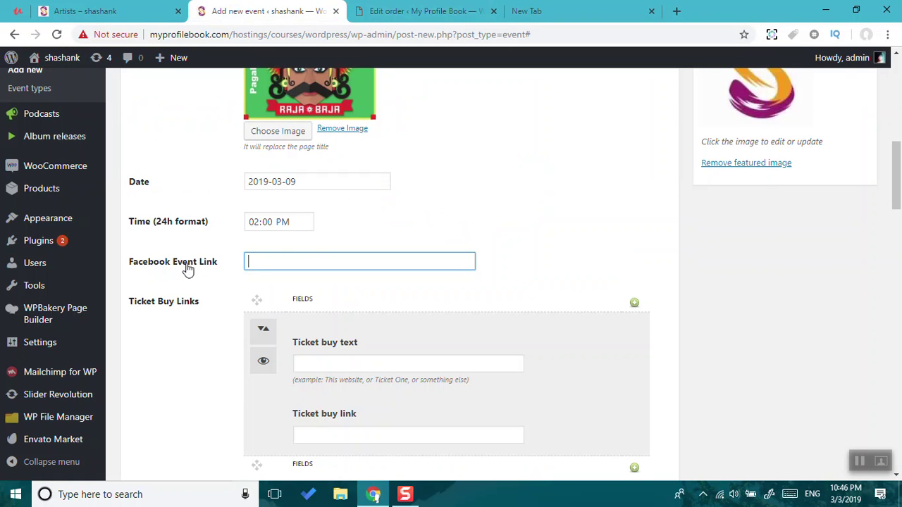
pyautogui.hotkey('ctrl', 'v')
pyautogui.click(501, 228)
# Enter "Buy Online - Bookmyshow" as the ticket buy text.
pyautogui.scroll(-1, 508, 247)
pyautogui.scroll(-1, 515, 266)
pyautogui.click(374, 233)
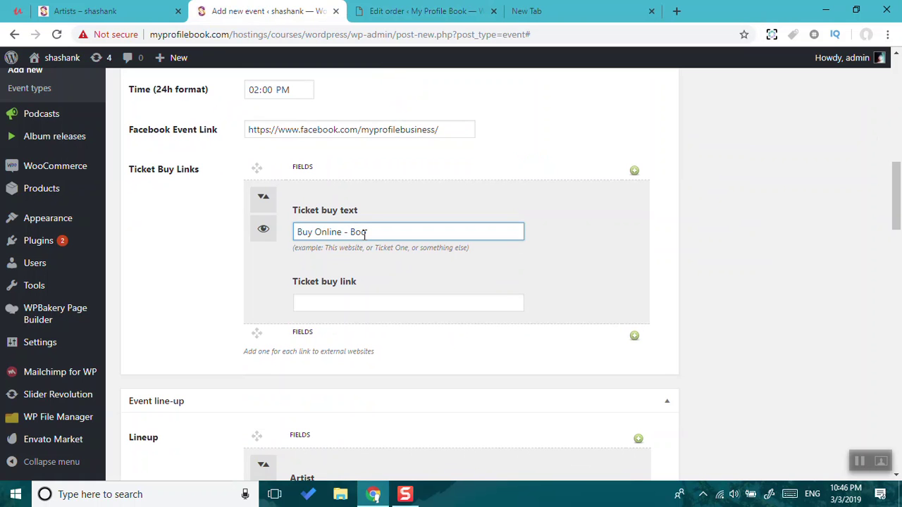
pyautogui.write('Buy Online - Bookm')
pyautogui.click(355, 307)
pyautogui.click(556, 11)
pyautogui.press('BackSpace')
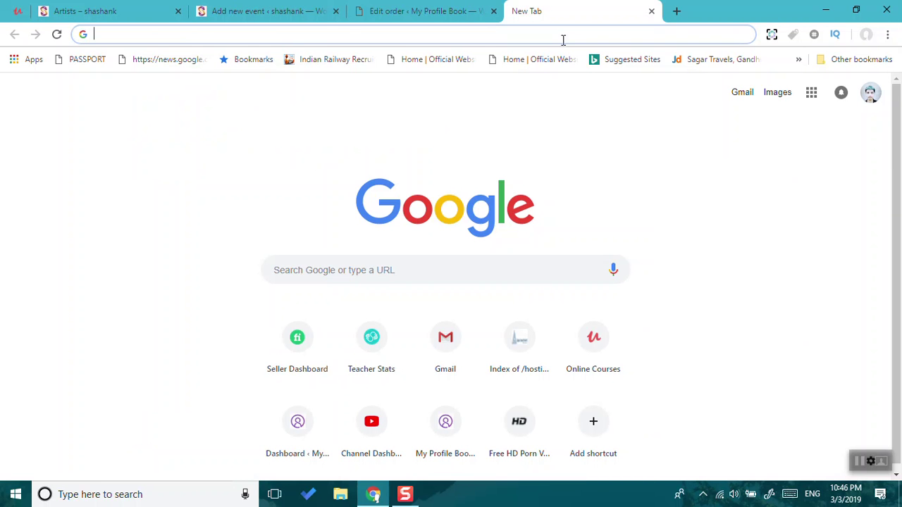
pyautogui.write('instagram.com')
pyautogui.press('Down')
pyautogui.hotkey('ctrl', 'a')
pyautogui.hotkey('ctrl', 'c')
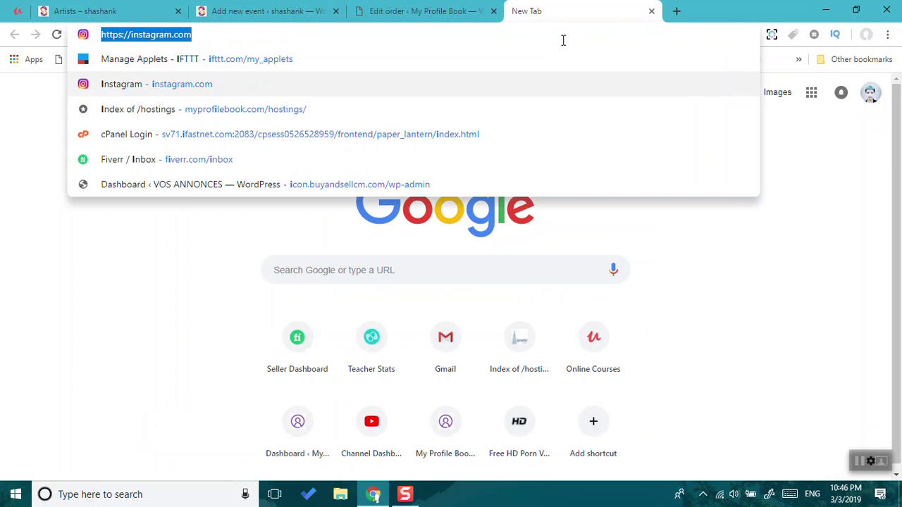
pyautogui.click(423, 12)
pyautogui.click(268, 12)
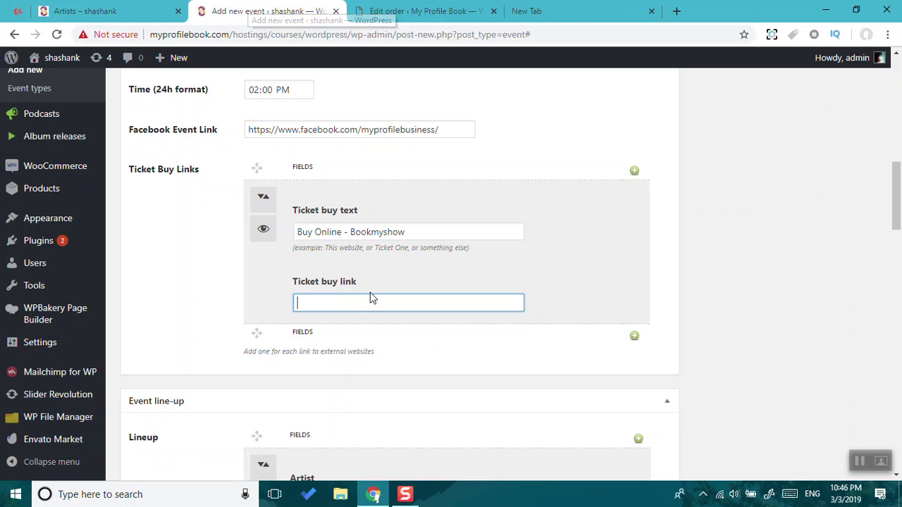
pyautogui.hotkey('ctrl', 'v')
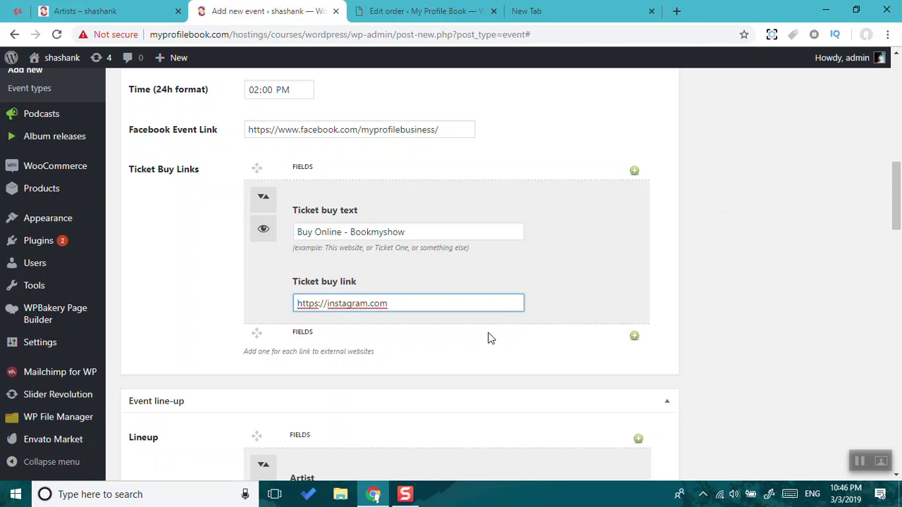
# Select the last listed artist for the first entry of the event line-up.
pyautogui.scroll(-4, 486, 325)
pyautogui.click(425, 236)
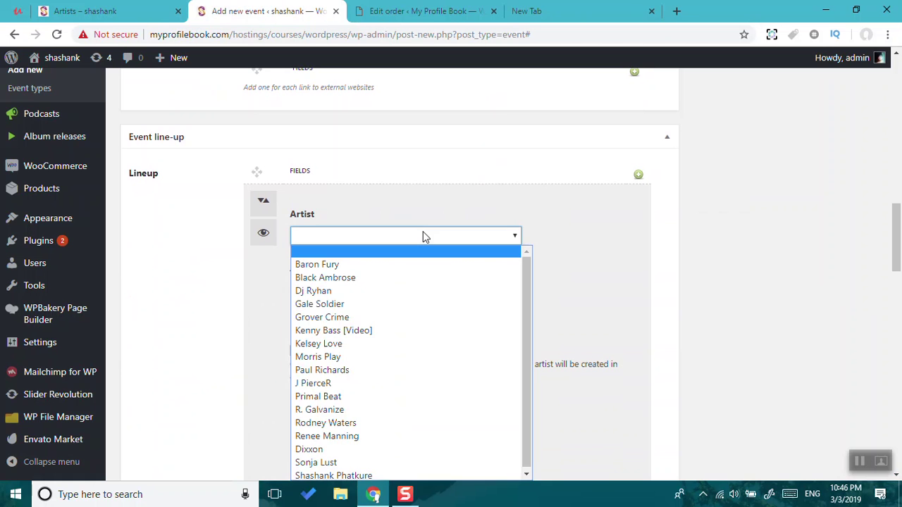
pyautogui.press('s')
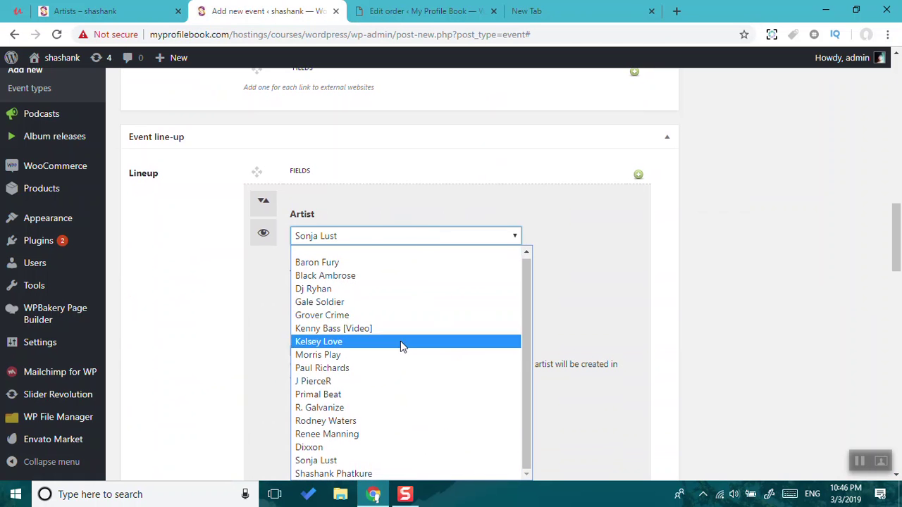
pyautogui.click(364, 474)
# Set the first line-up artist's time to 03:00 AM.
pyautogui.scroll(-1, 304, 238)
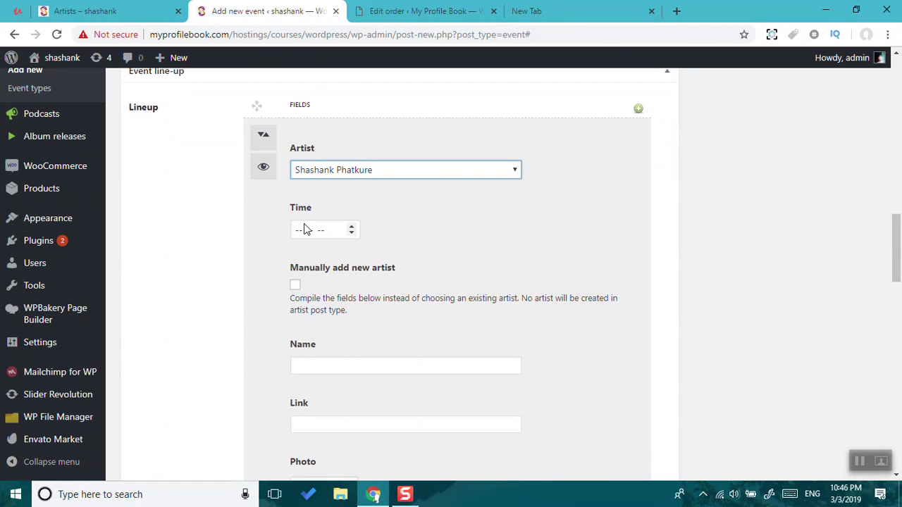
pyautogui.click(312, 233)
pyautogui.write('3:-- --')
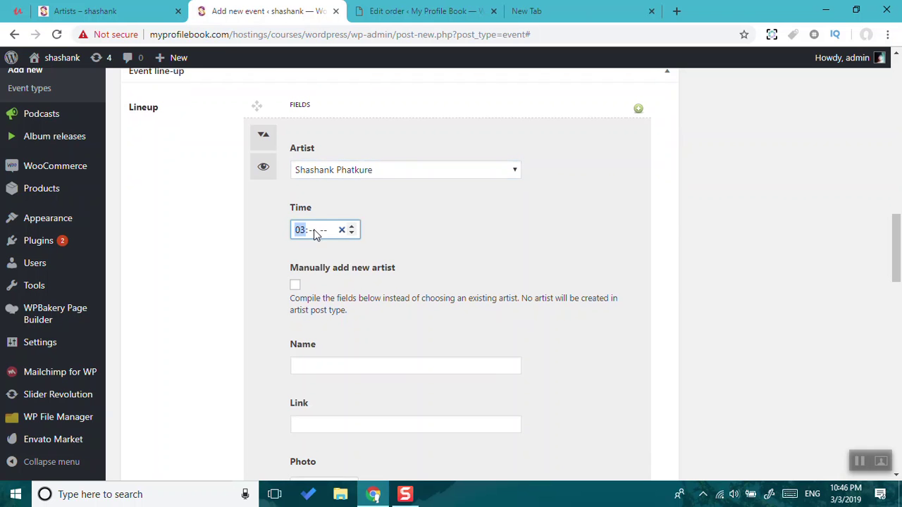
pyautogui.write('00a')
pyautogui.click(459, 280)
pyautogui.scroll(-1, 268, 275)
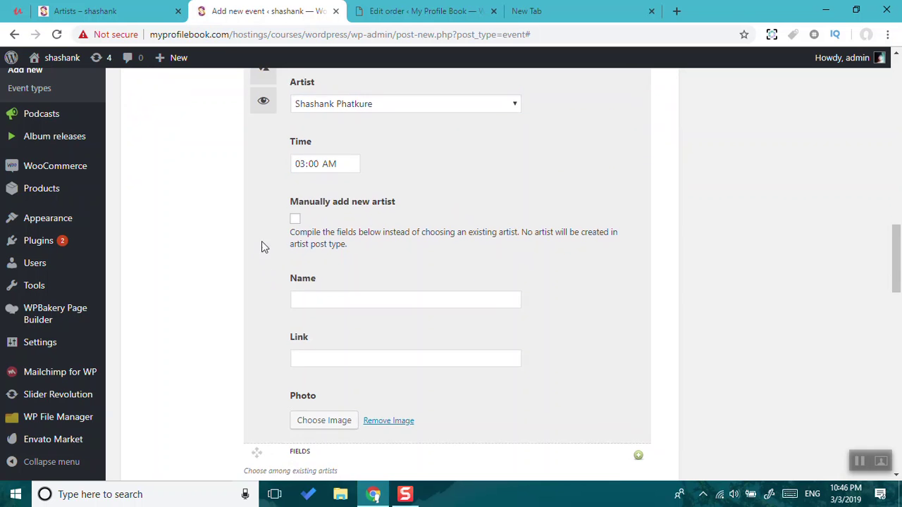
# Add a second entry to the event line-up and choose Dj Ryhan as its artist.
pyautogui.click(355, 301)
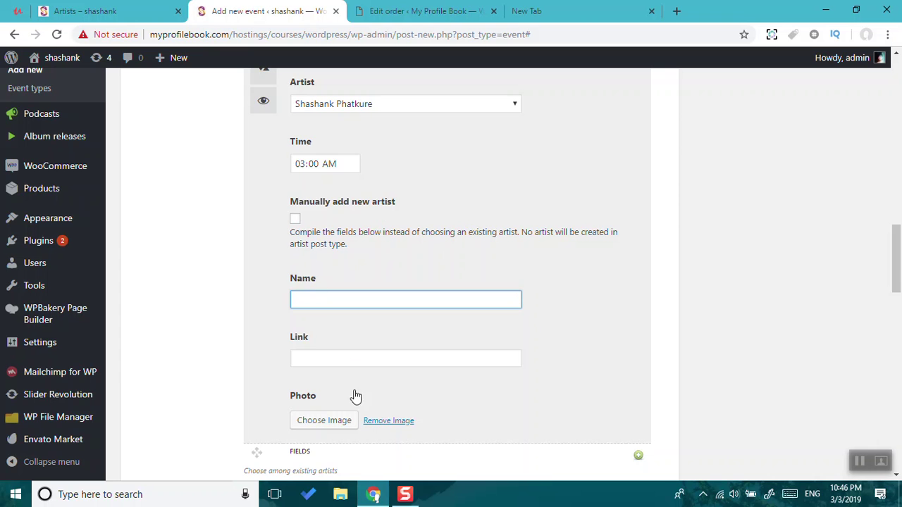
pyautogui.scroll(-2, 354, 389)
pyautogui.scroll(4, 321, 295)
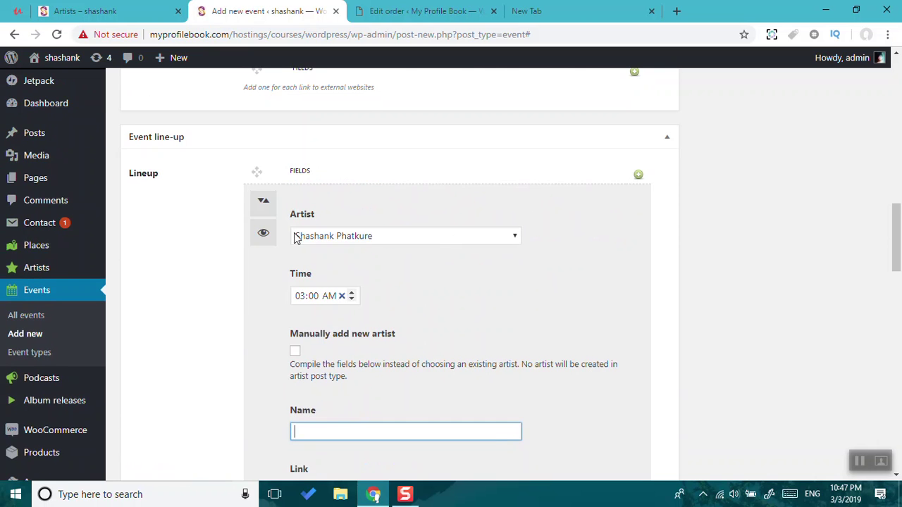
pyautogui.scroll(-4, 402, 323)
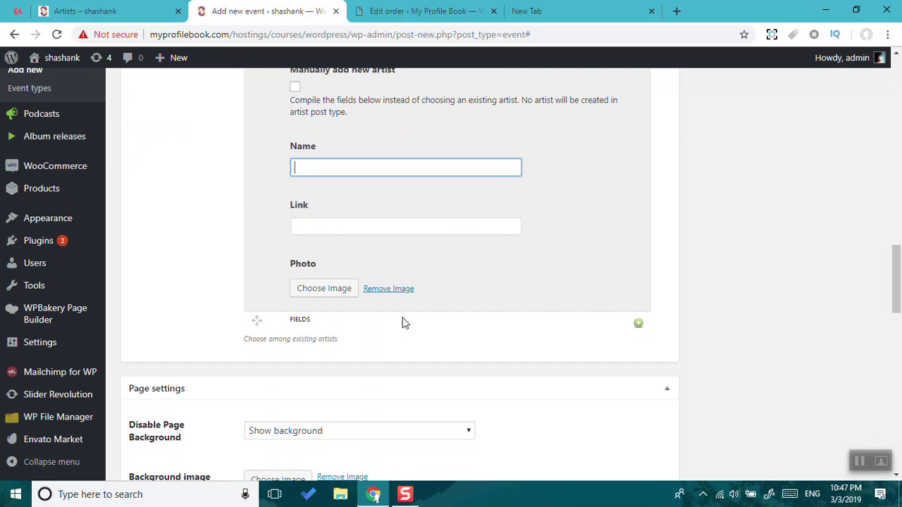
pyautogui.click(637, 325)
pyautogui.scroll(-2, 582, 373)
pyautogui.click(425, 232)
pyautogui.click(422, 286)
pyautogui.scroll(-4, 366, 260)
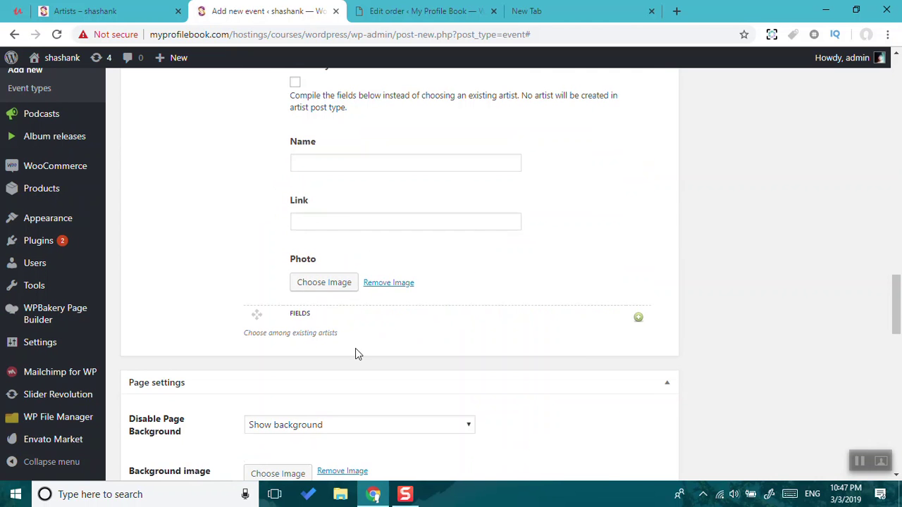
pyautogui.scroll(-1, 326, 298)
# Insert the "Call Home" cover image from the media library as the first line-up artist's photo.
pyautogui.scroll(5, 325, 298)
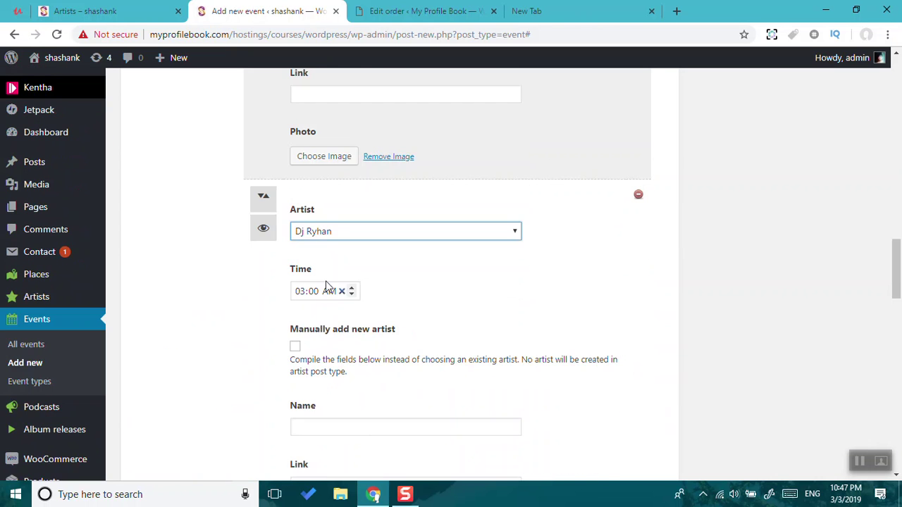
pyautogui.click(319, 159)
pyautogui.click(251, 113)
pyautogui.click(415, 202)
pyautogui.click(834, 441)
# Insert the logo image maxresdefault-1.jpg from the media library as the second line-up artist's photo.
pyautogui.scroll(-3, 439, 308)
pyautogui.scroll(-2, 439, 308)
pyautogui.click(332, 391)
pyautogui.click(272, 114)
pyautogui.click(523, 209)
pyautogui.click(599, 196)
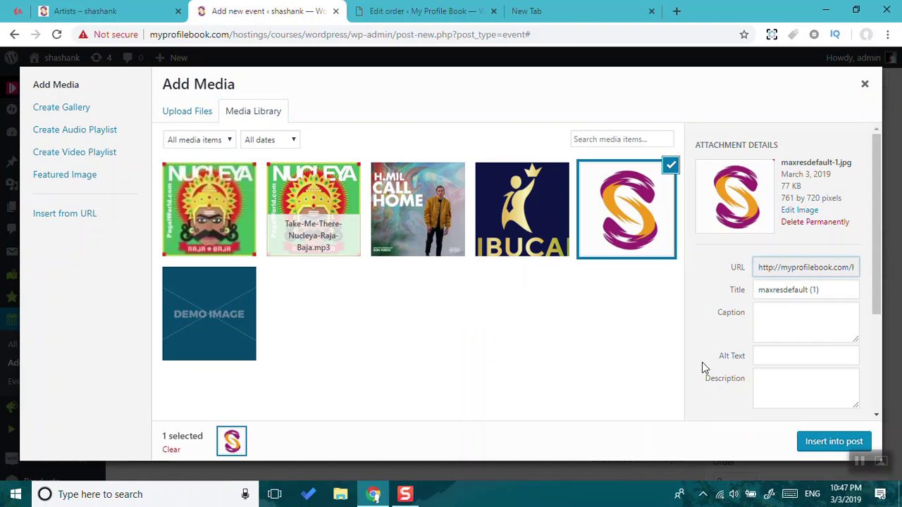
pyautogui.click(831, 441)
# Set the Nucleya Raja Baja cover from the media library as the event page's background image.
pyautogui.scroll(-2, 444, 261)
pyautogui.scroll(-2, 456, 252)
pyautogui.click(340, 137)
pyautogui.click(288, 196)
pyautogui.click(286, 188)
pyautogui.click(253, 110)
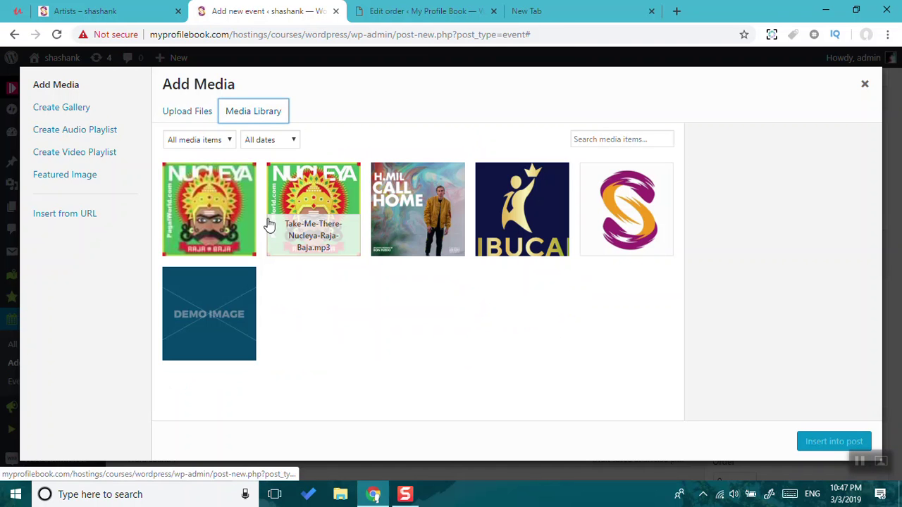
pyautogui.click(412, 224)
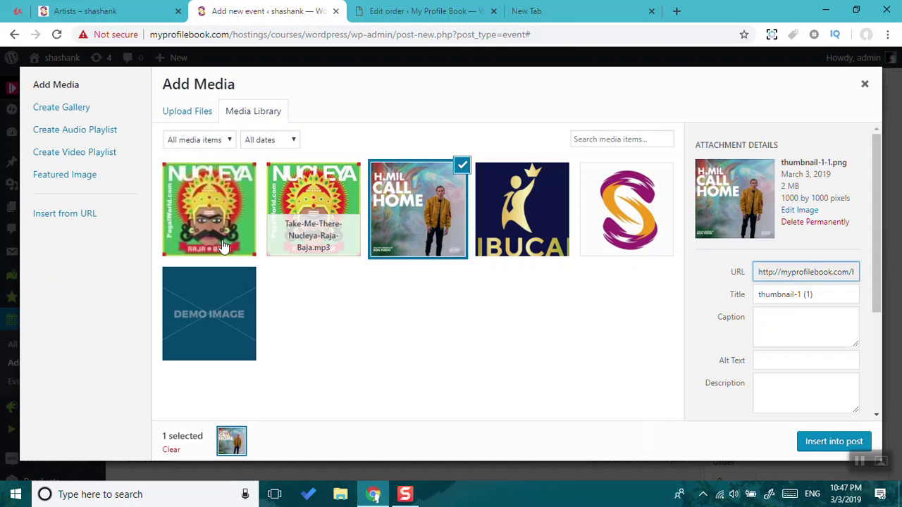
pyautogui.click(203, 223)
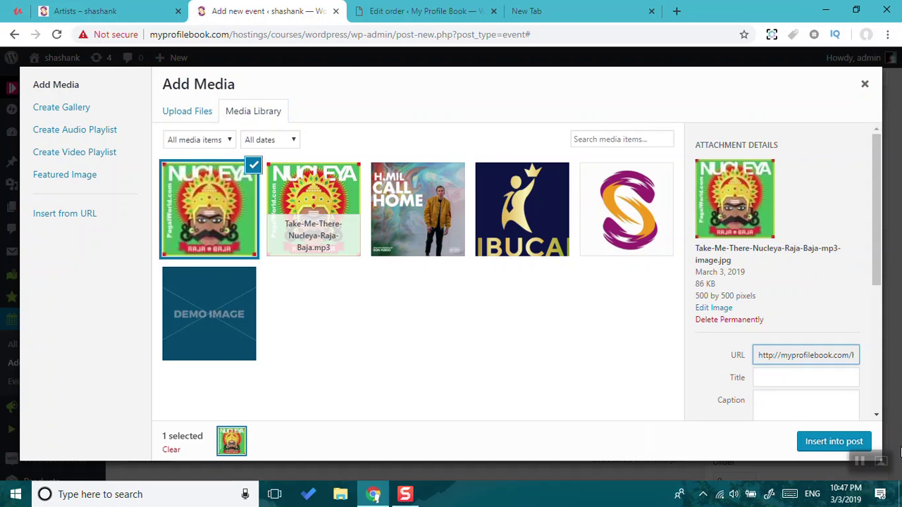
pyautogui.click(829, 439)
# Associate the event with the location Ministry Of Sound.
pyautogui.scroll(-2, 509, 383)
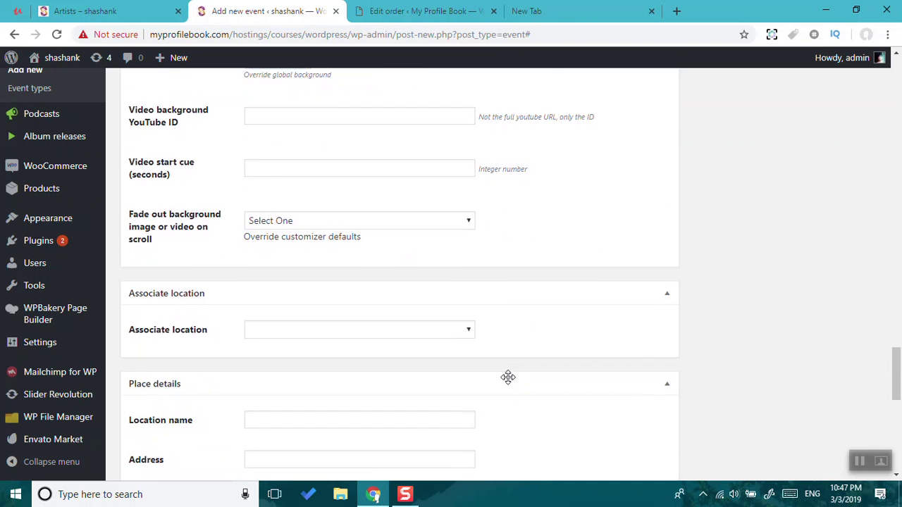
pyautogui.scroll(1, 508, 376)
pyautogui.scroll(-3, 510, 383)
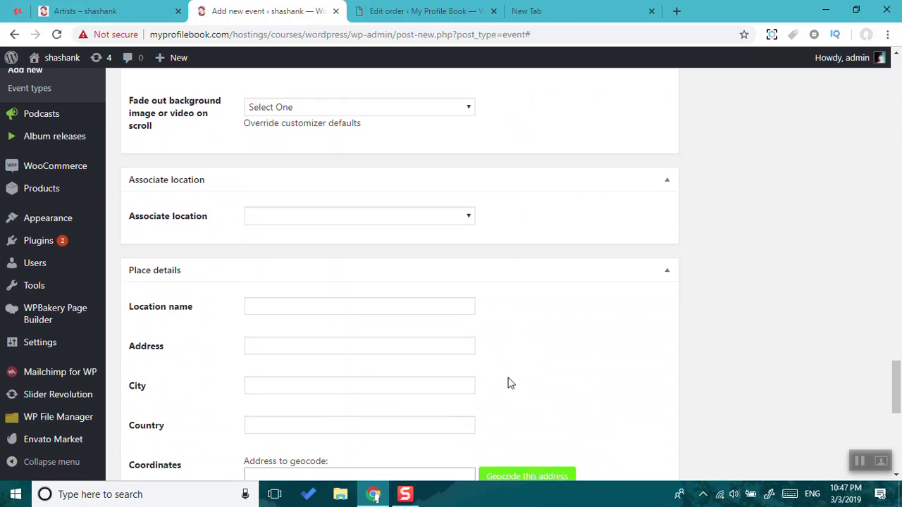
pyautogui.click(376, 205)
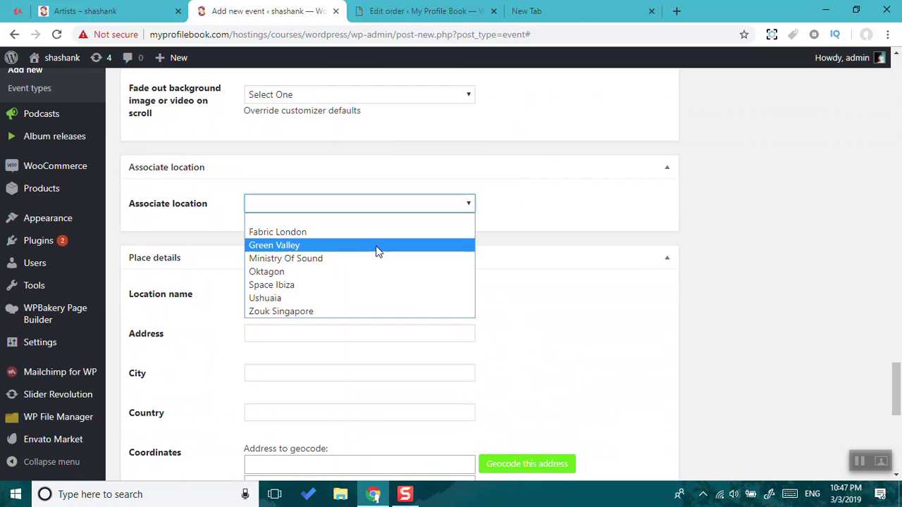
pyautogui.click(370, 258)
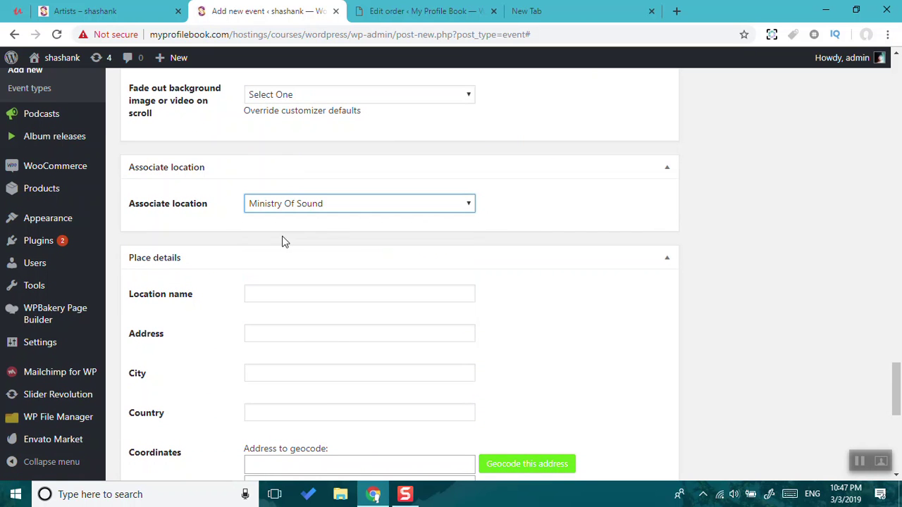
# Open the list of all places in a separate browser tab.
pyautogui.scroll(4, 318, 218)
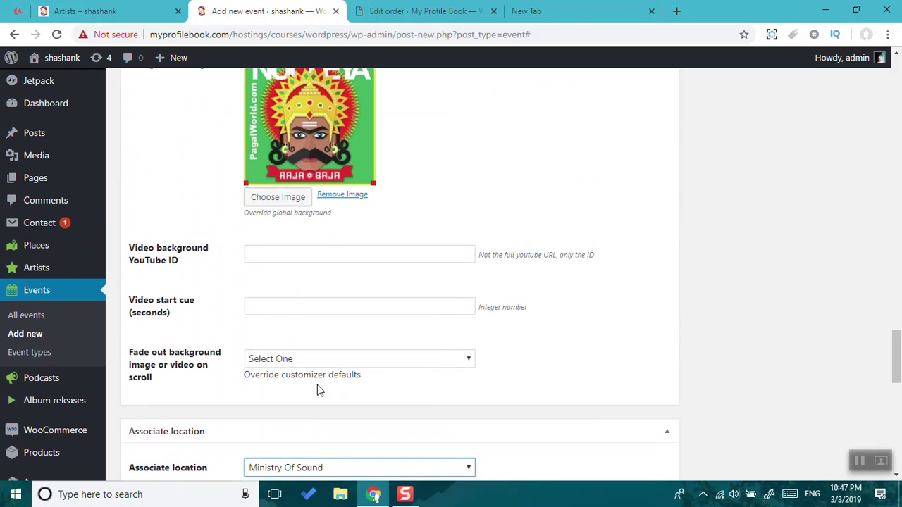
pyautogui.moveTo(68, 251)
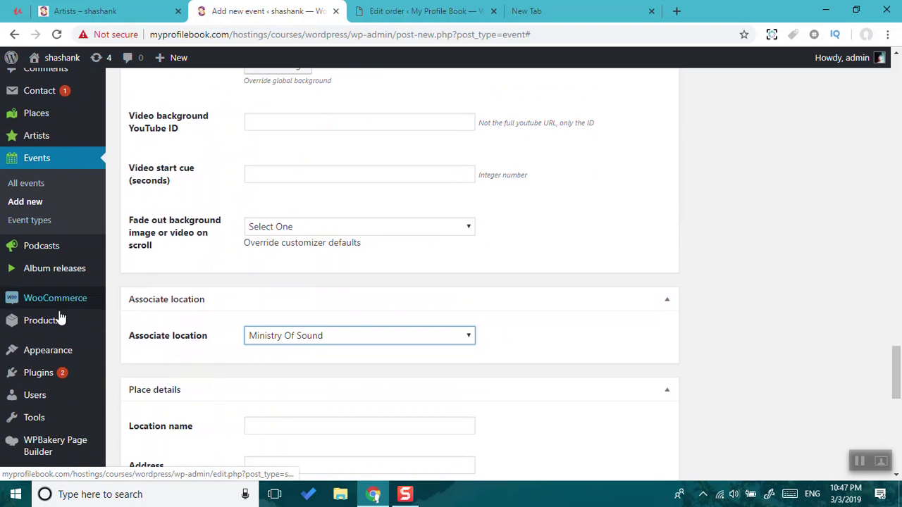
pyautogui.scroll(2, 62, 219)
pyautogui.moveTo(60, 257)
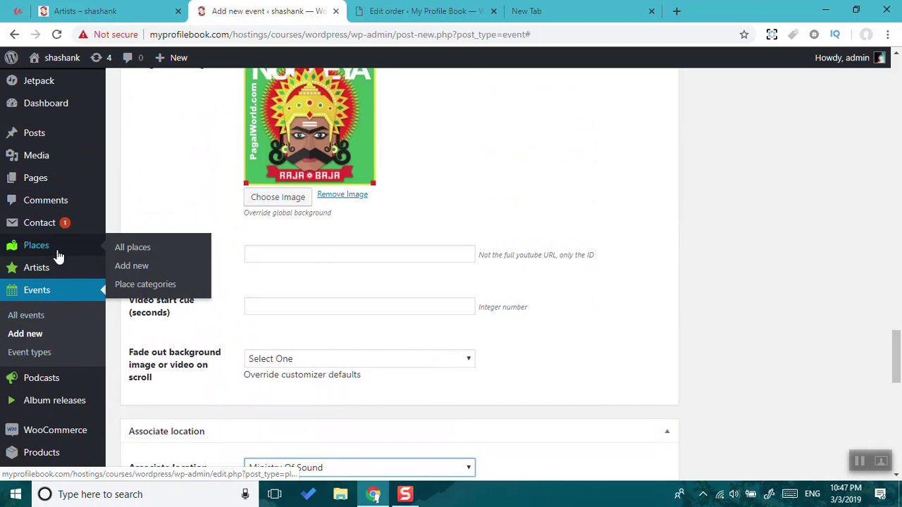
pyautogui.click(134, 250)
pyautogui.click(566, 109)
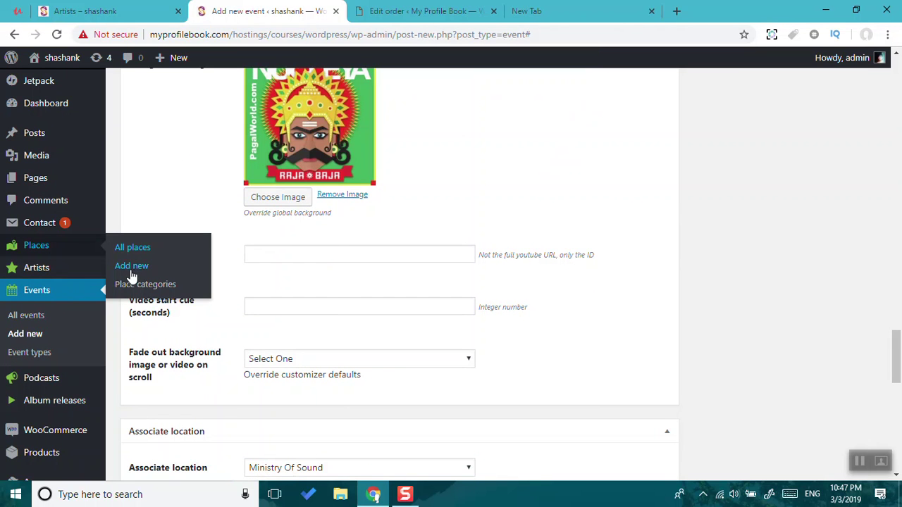
pyautogui.click(414, 20)
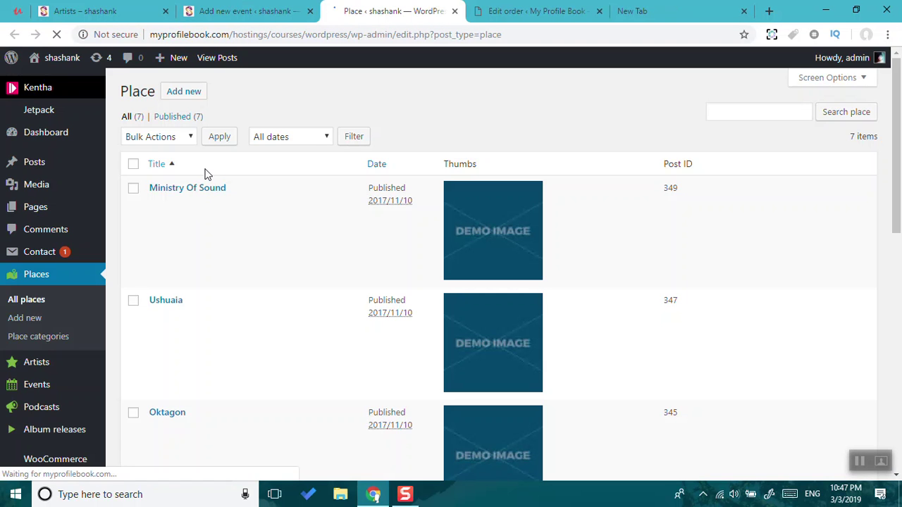
# Open the Ministry Of Sound place, review its place details, and close its browser tab.
pyautogui.scroll(-5, 237, 266)
pyautogui.scroll(5, 232, 323)
pyautogui.click(203, 189)
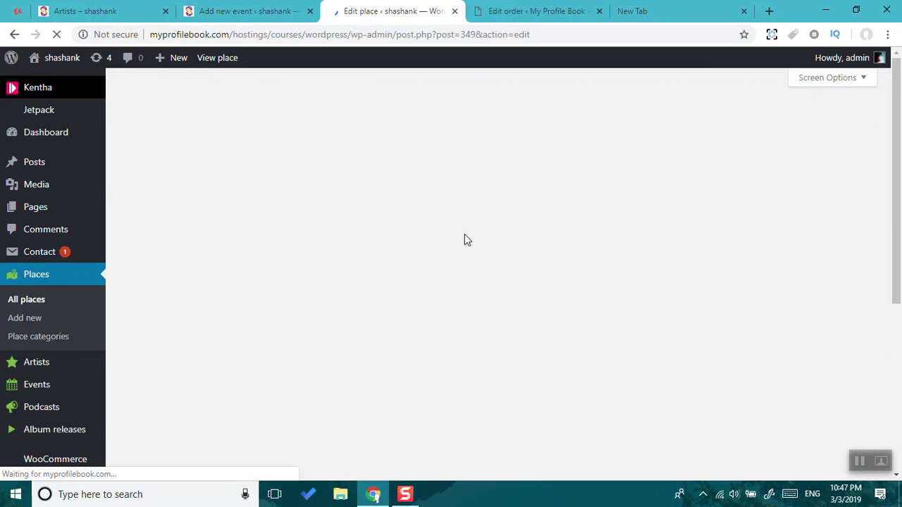
pyautogui.scroll(-4, 790, 282)
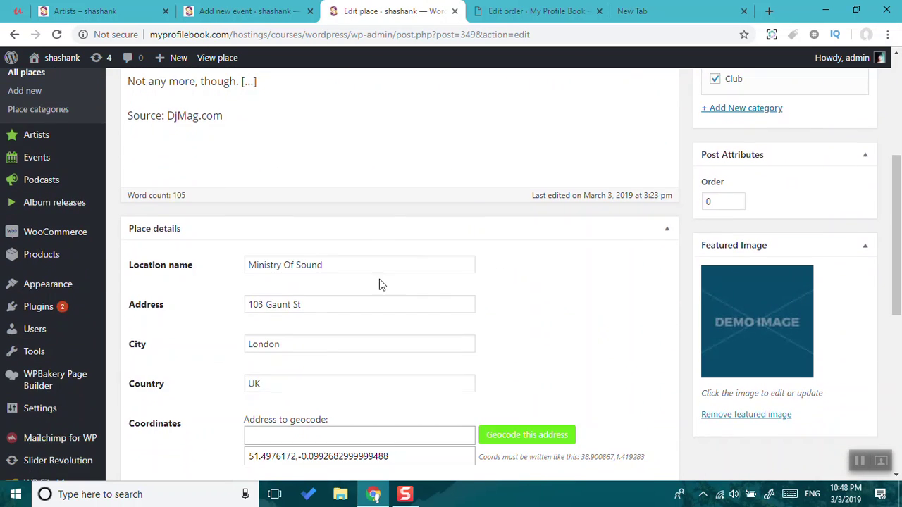
pyautogui.scroll(-4, 332, 273)
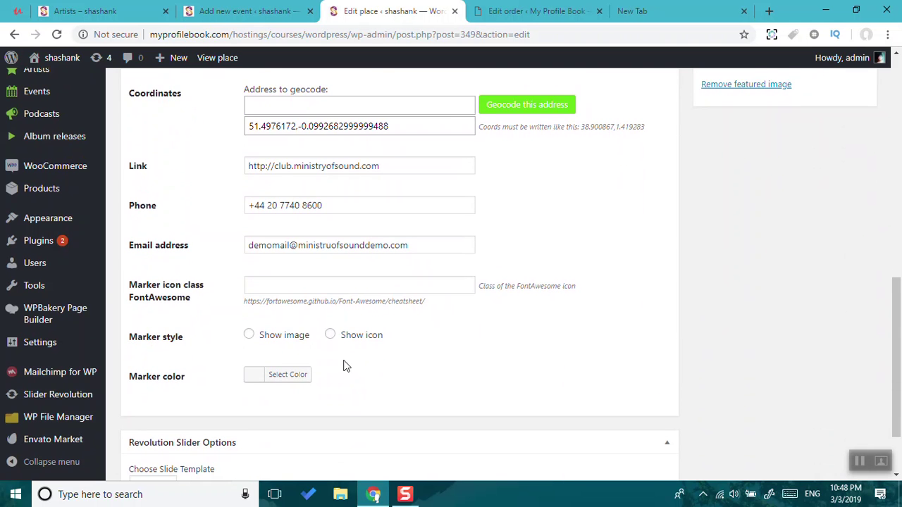
pyautogui.click(454, 12)
# Enter "my profile" as the location name and fill the address, city, country, phone and e-mail fields with the saved contact details.
pyautogui.scroll(-5, 402, 332)
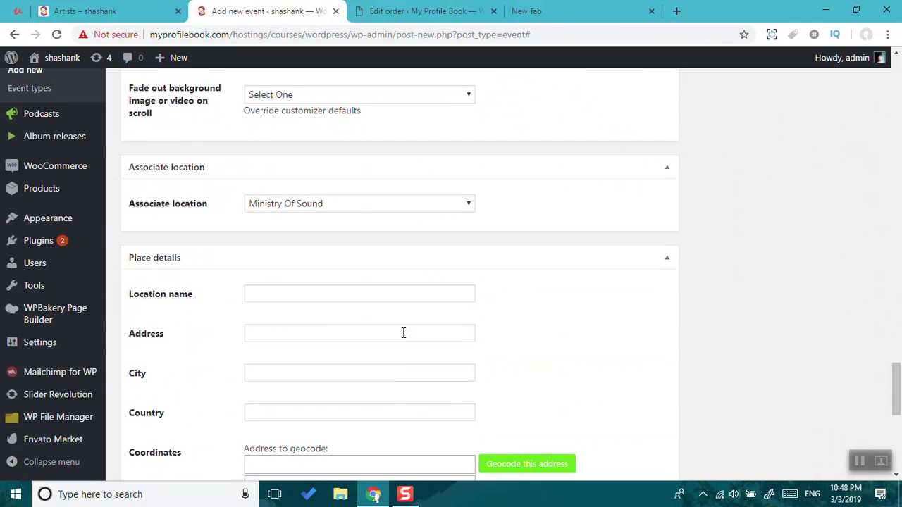
pyautogui.scroll(-1, 317, 317)
pyautogui.click(290, 162)
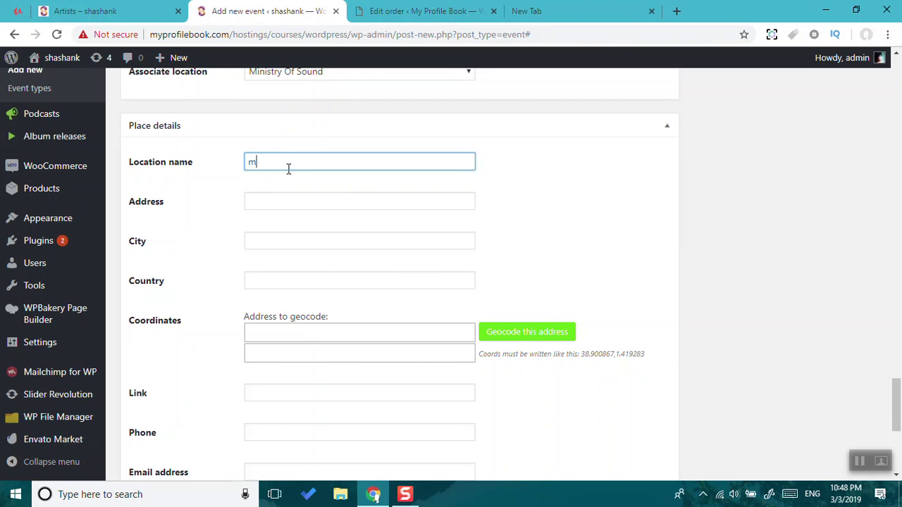
pyautogui.click(310, 203)
pyautogui.write('a')
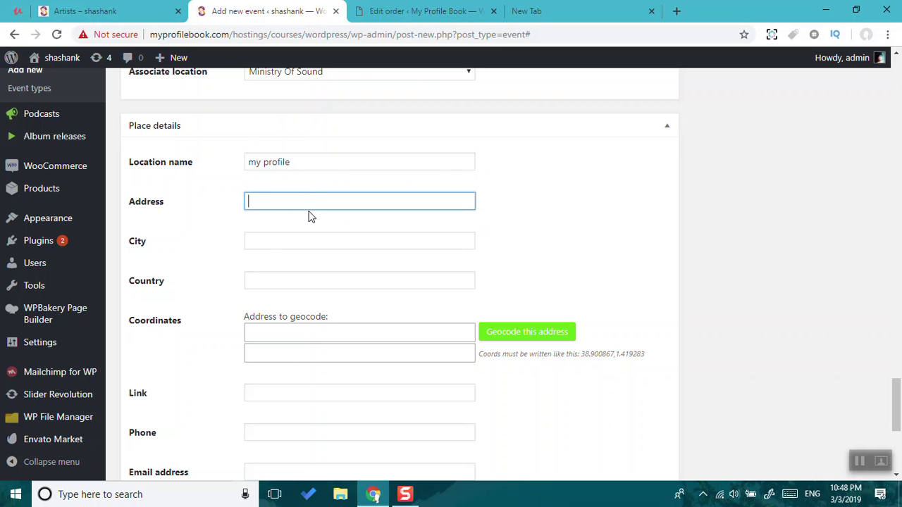
pyautogui.click(303, 204)
pyautogui.click(295, 226)
pyautogui.click(286, 282)
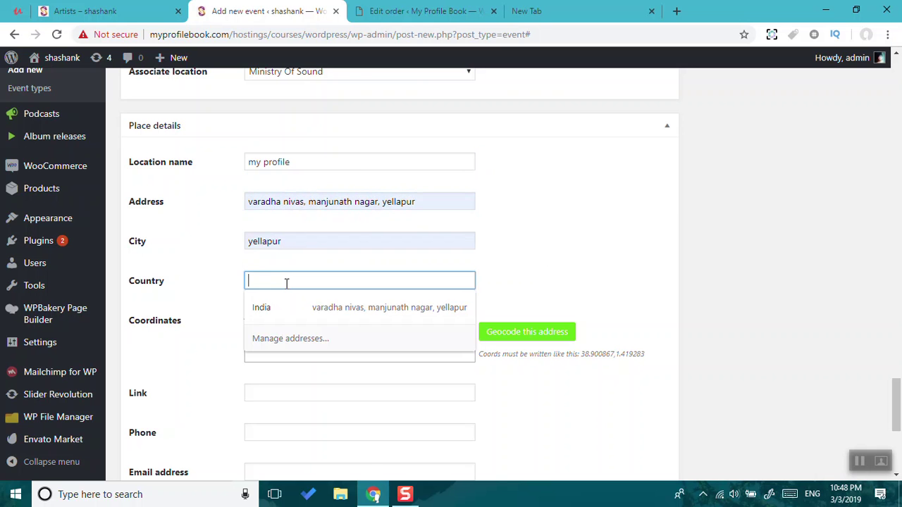
pyautogui.click(267, 317)
pyautogui.scroll(-2, 296, 337)
pyautogui.click(282, 262)
pyautogui.scroll(-1, 352, 316)
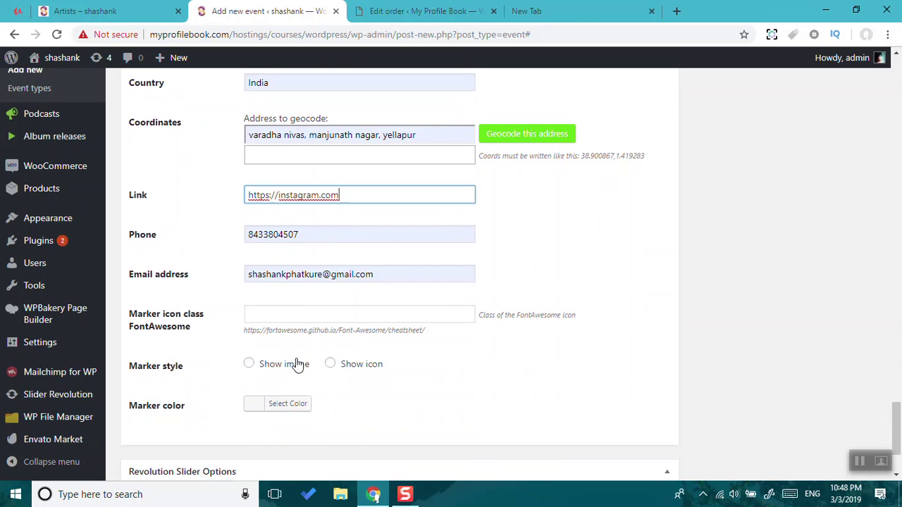
pyautogui.click(265, 370)
pyautogui.scroll(-2, 272, 393)
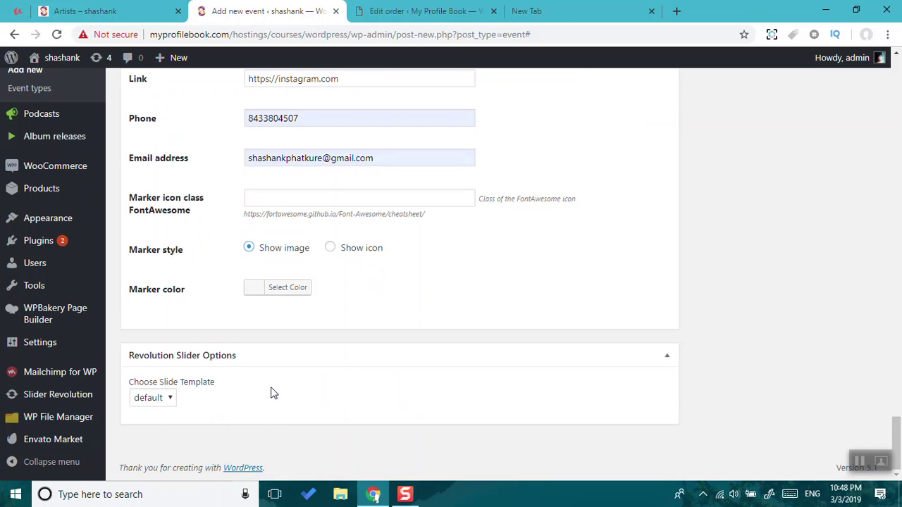
# Publish the Sunburn 2021 event.
pyautogui.scroll(10, 860, 300)
pyautogui.scroll(15, 859, 300)
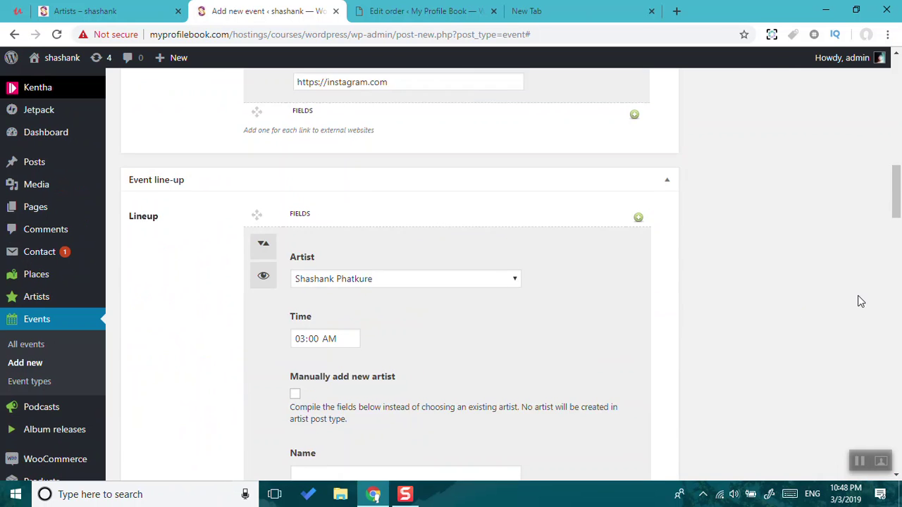
pyautogui.click(847, 248)
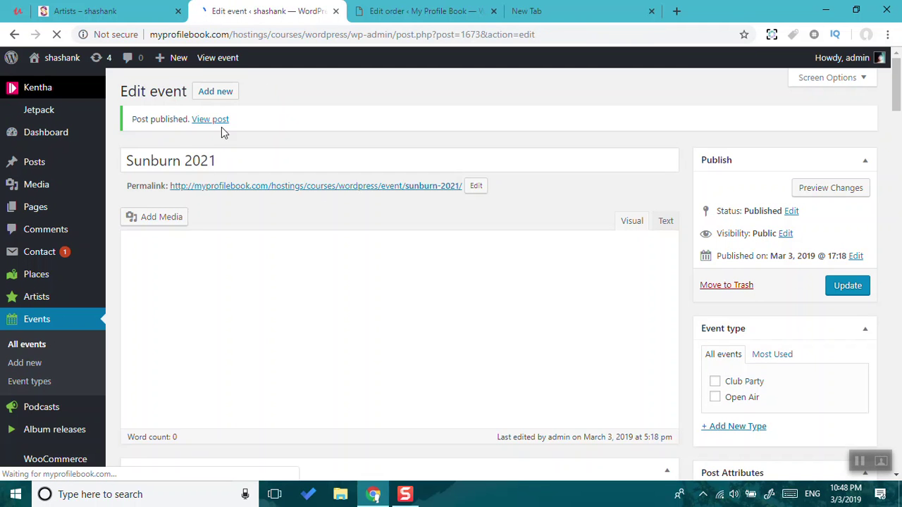
# Open the published Sunburn 2021 page in a new browser tab and close the Edit order tab.
pyautogui.rightClick(213, 120)
pyautogui.click(255, 127)
pyautogui.click(435, 17)
pyautogui.click(599, 11)
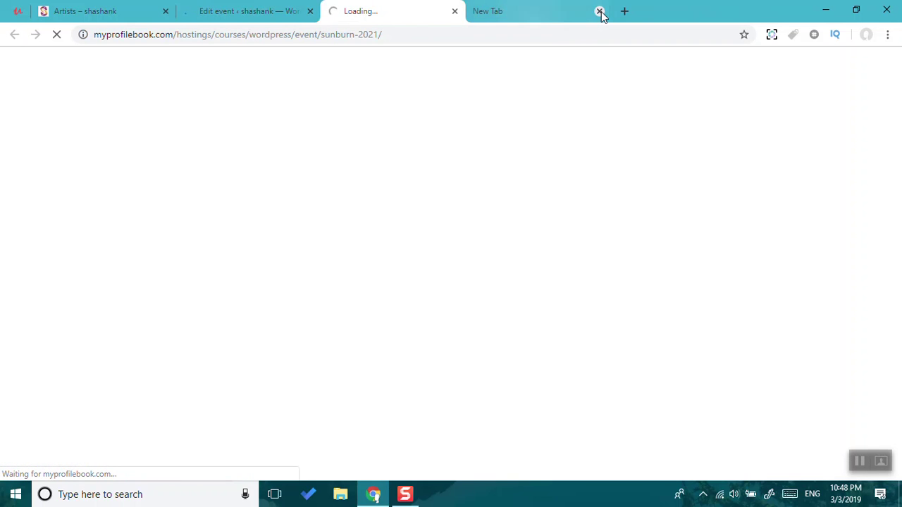
# Close the empty browser tab and look over the Sunburn 2021 page's banner images, countdown and online ticket link.
pyautogui.click(599, 11)
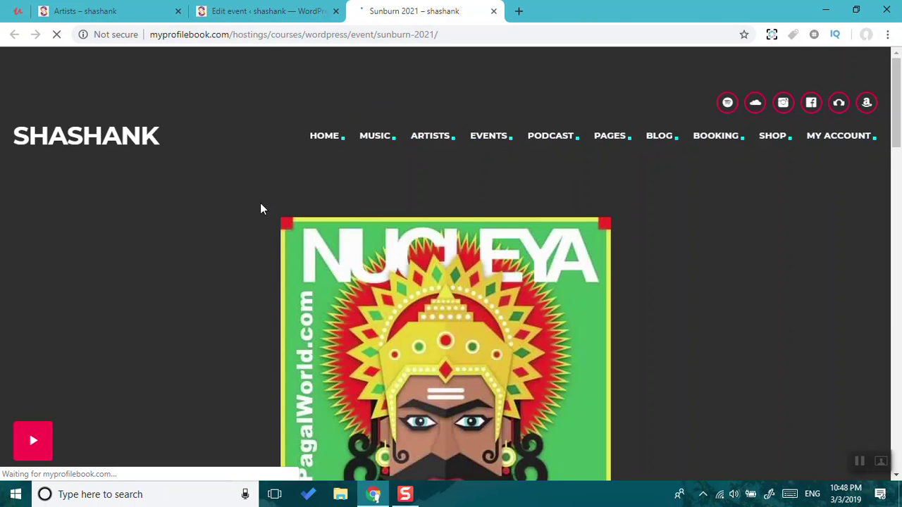
pyautogui.scroll(-3, 210, 195)
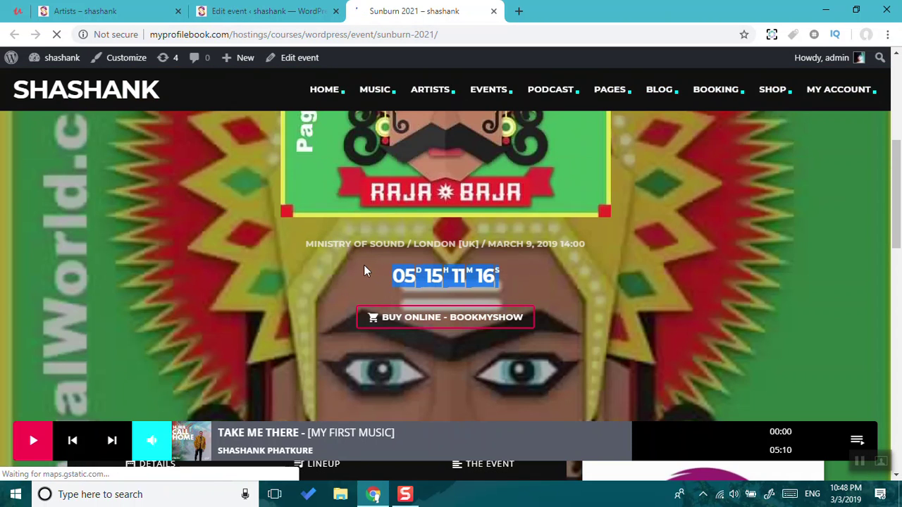
pyautogui.click(279, 280)
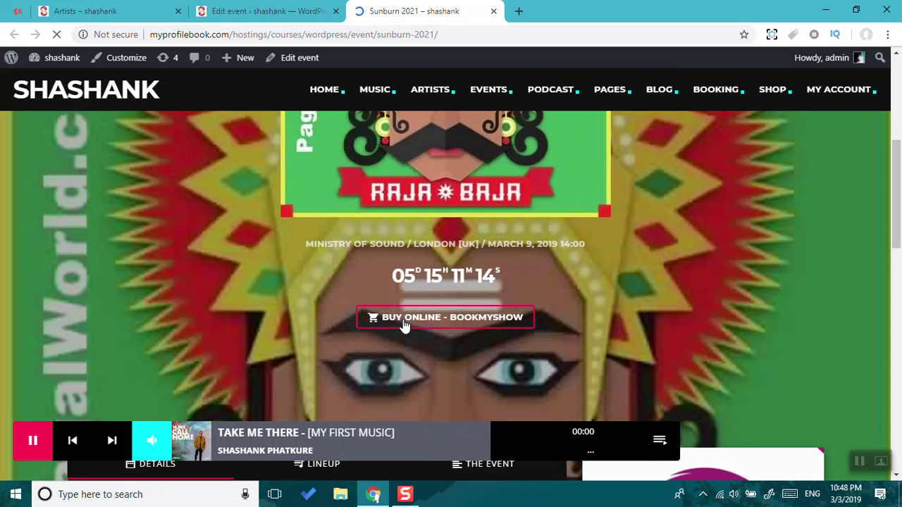
pyautogui.scroll(-5, 403, 323)
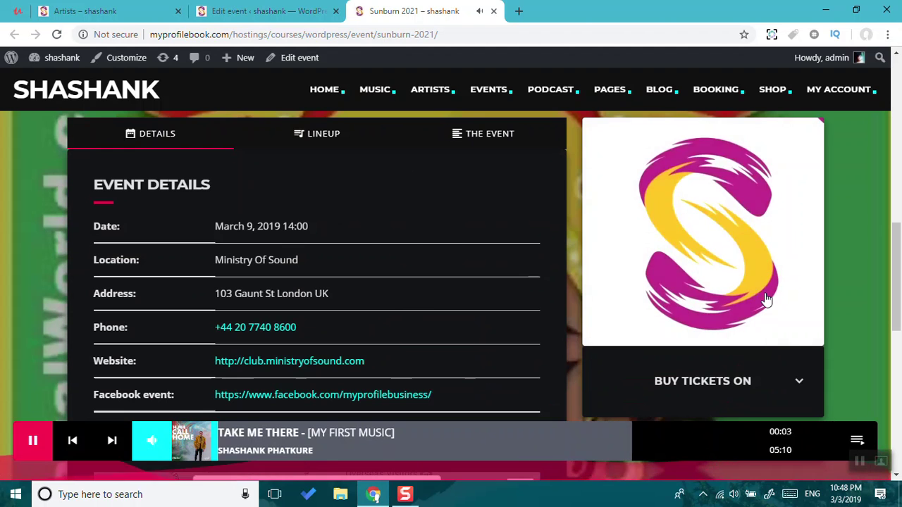
# Expand the ticket purchase options and check the event details and location on the Sunburn 2021 page.
pyautogui.click(745, 396)
pyautogui.scroll(-3, 711, 317)
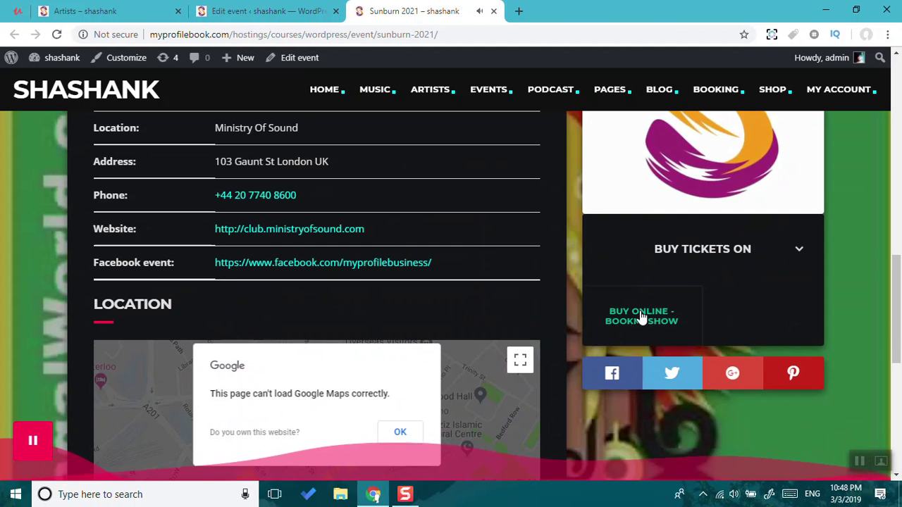
pyautogui.scroll(3, 641, 317)
pyautogui.scroll(-2, 641, 317)
pyautogui.scroll(2, 761, 317)
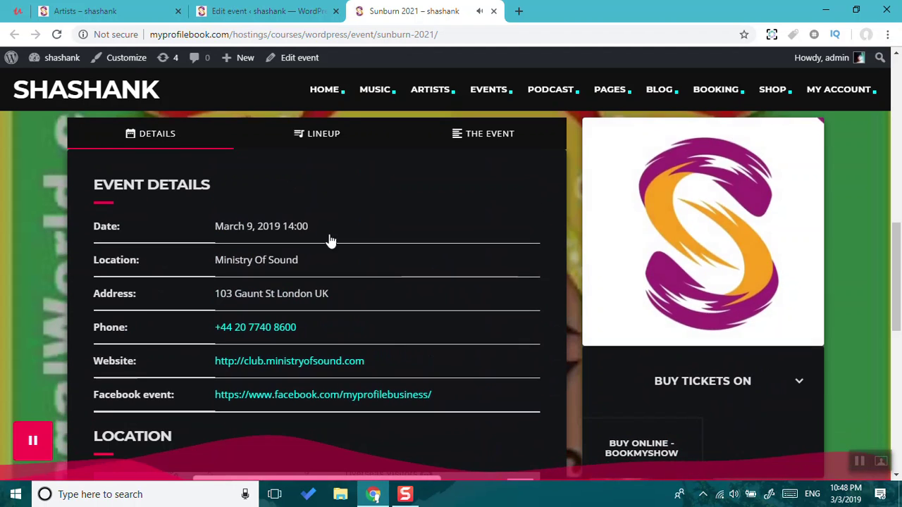
# Show the Sunburn 2021 line-up and look through its artists and performance times.
pyautogui.click(321, 133)
pyautogui.scroll(-1, 296, 282)
pyautogui.scroll(-2, 324, 282)
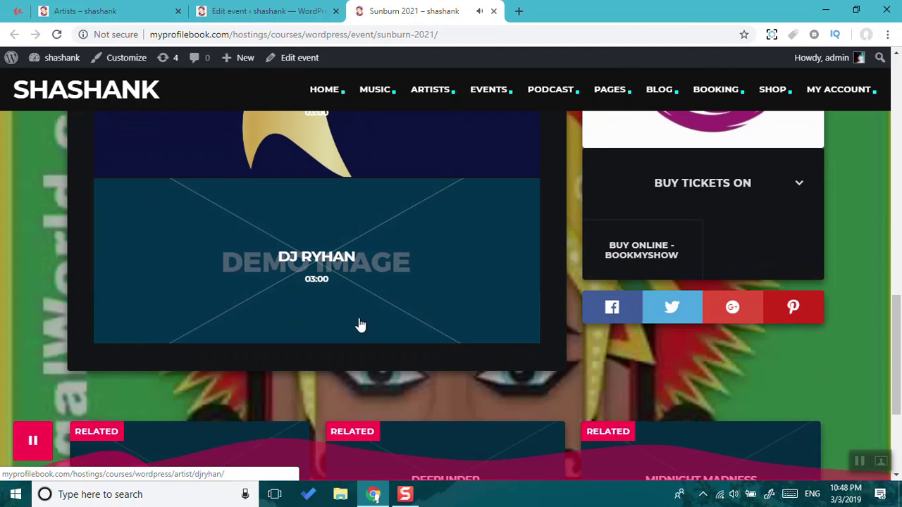
pyautogui.scroll(3, 373, 260)
# Show the event's description, pause the playing music track and view the rest of the page down to the related events.
pyautogui.click(486, 133)
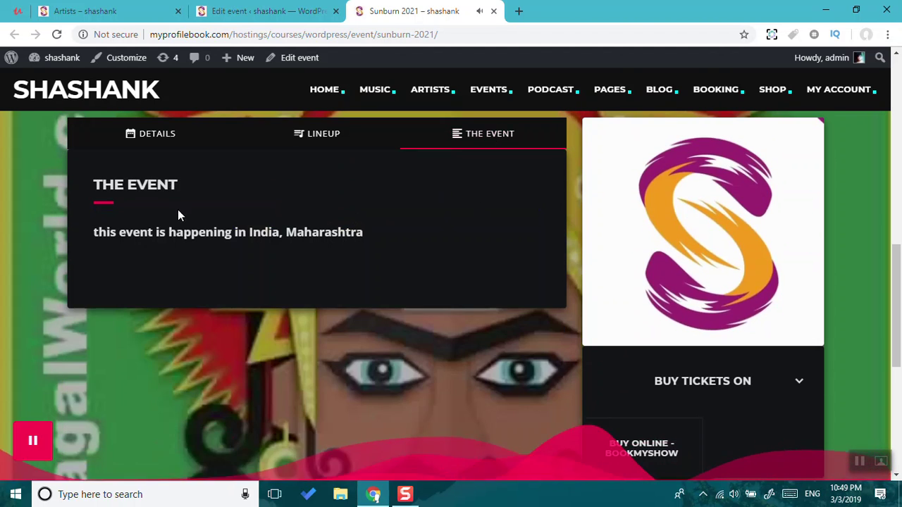
pyautogui.click(42, 442)
pyautogui.scroll(-5, 451, 364)
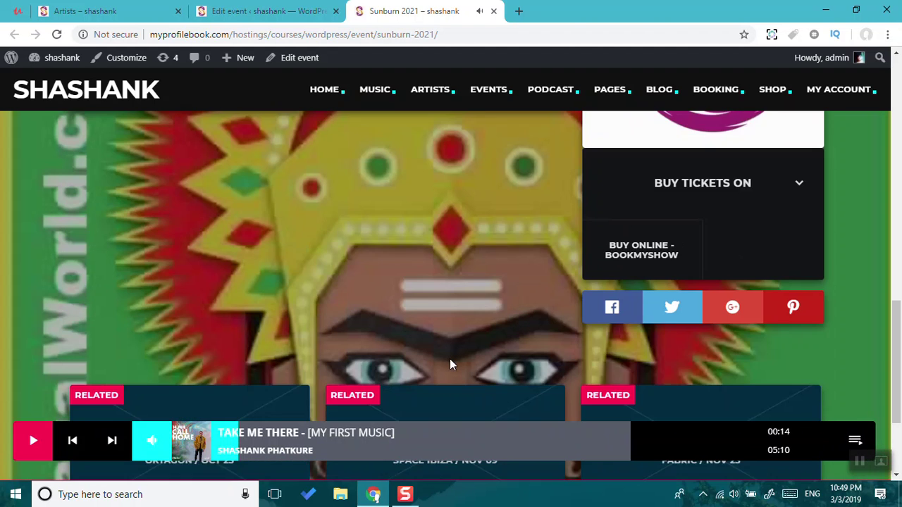